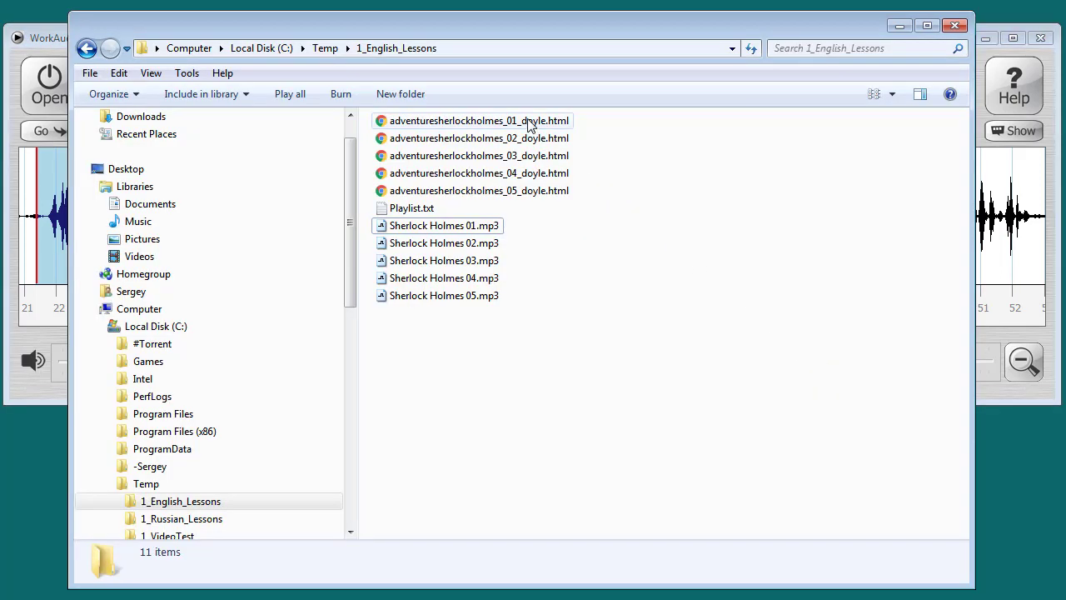
Open adventuresherlockholmes_01_doyle.html, Adventure 1 'A Scandal in Bohemia', in Chrome.
double_click(530, 124)
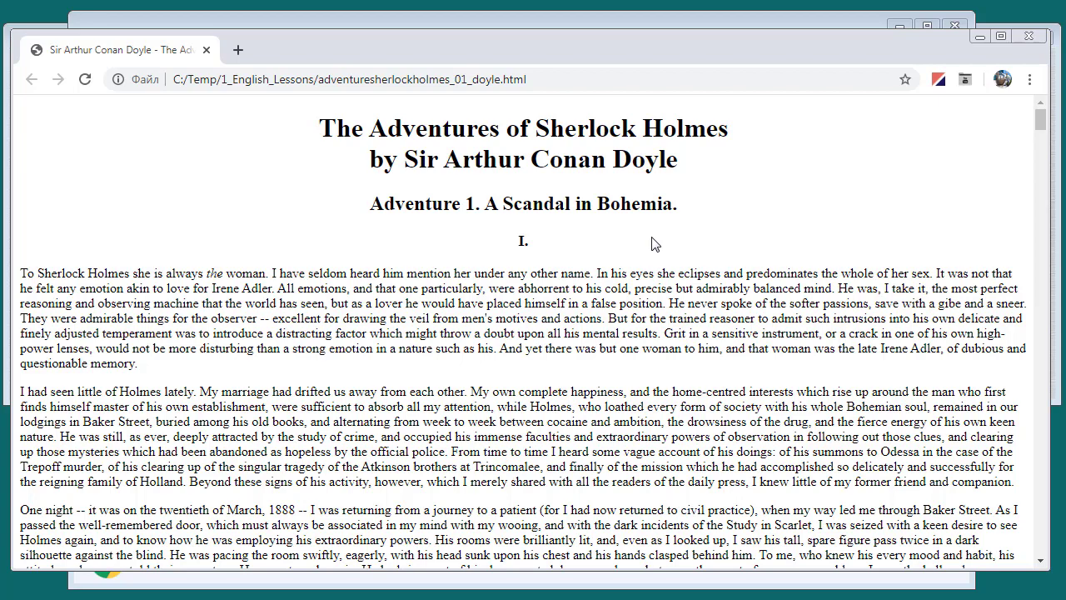
Show the Notes for Folder and Notes for File panels in WorkAudioBook.
key("alt+Tab")
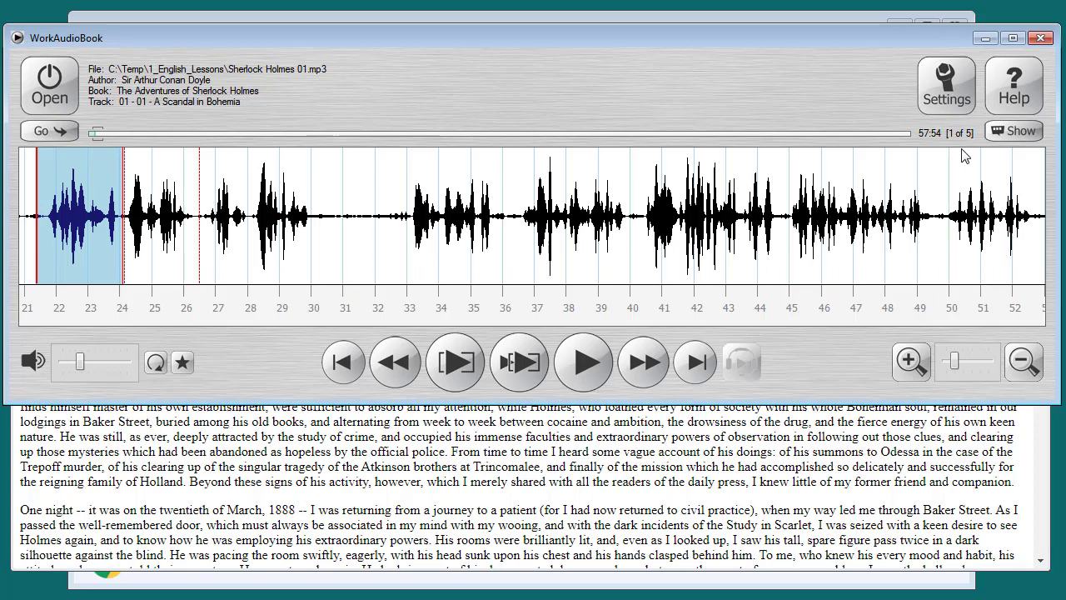
left_click(1005, 143)
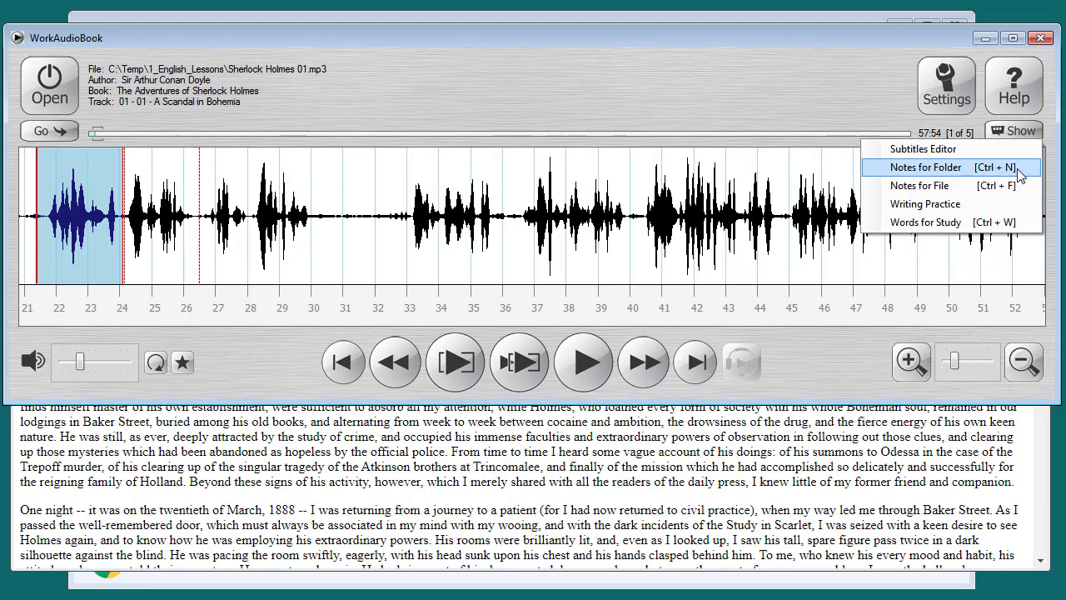
left_click(1011, 167)
left_click(1019, 133)
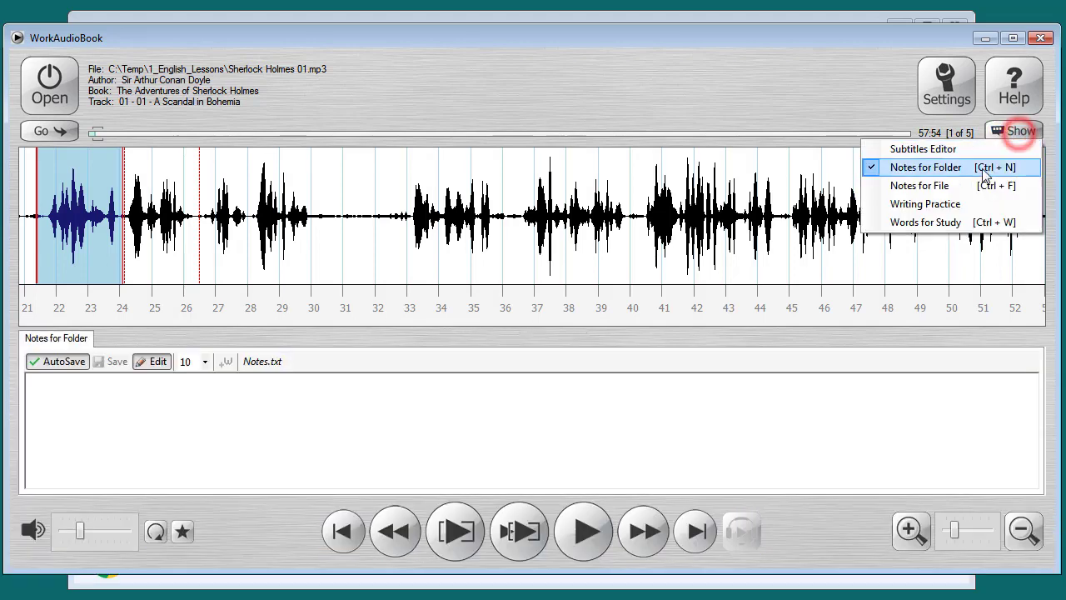
left_click(904, 183)
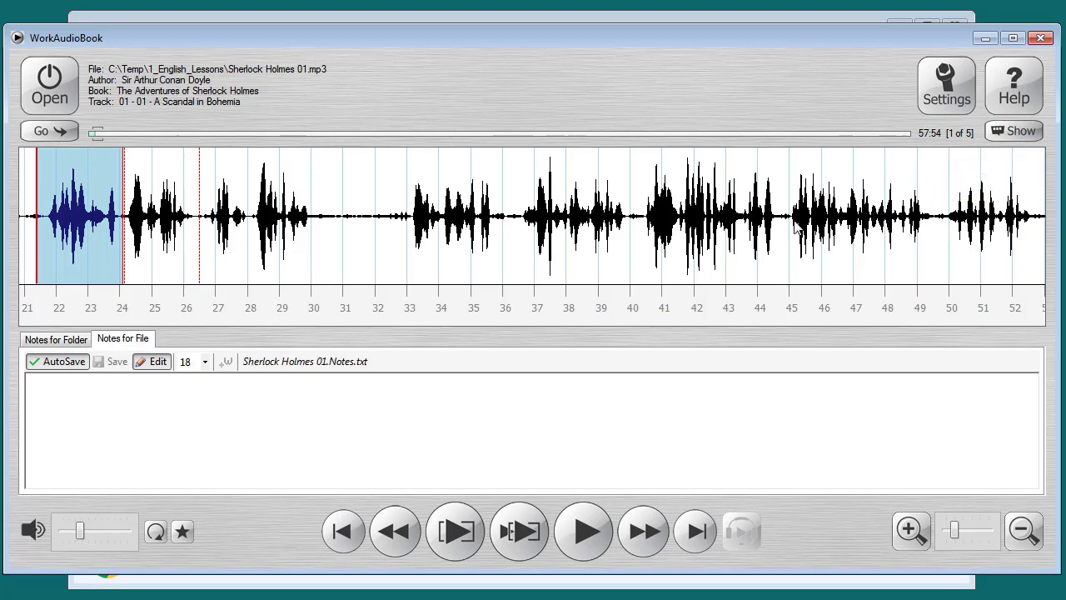
Type 'Hello World!' into the file notes for Sherlock Holmes 01.mp3.
left_click(64, 342)
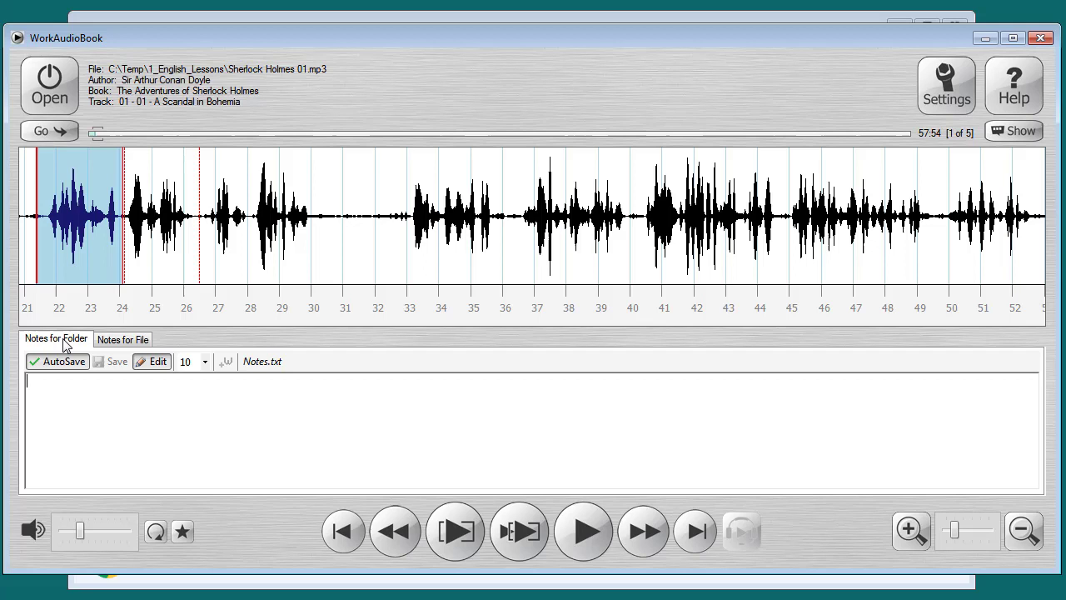
left_click(123, 341)
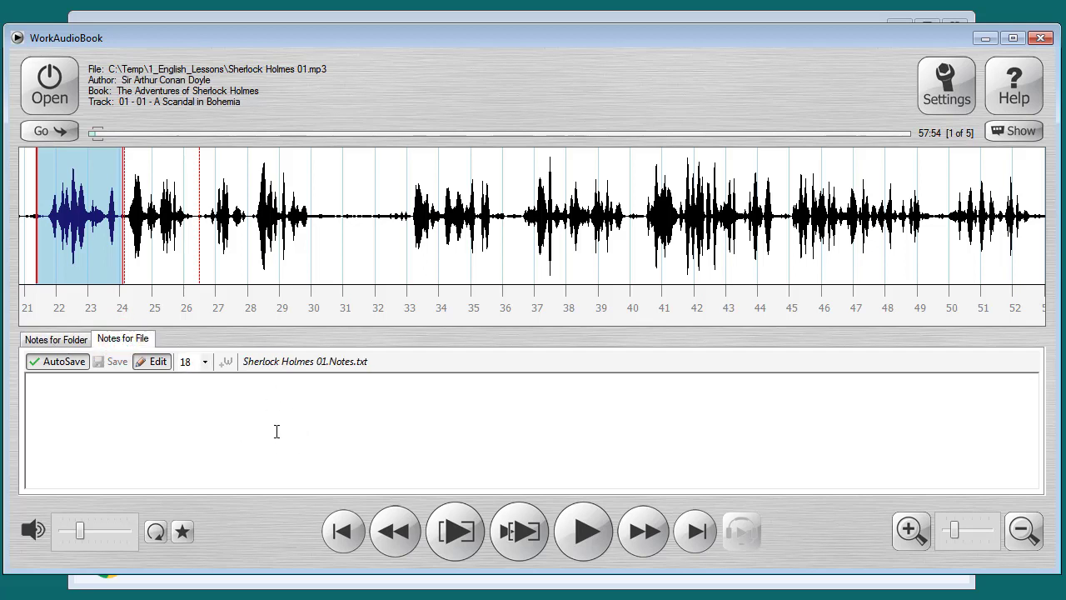
left_click(275, 399)
type("Hello ")
type("World!")
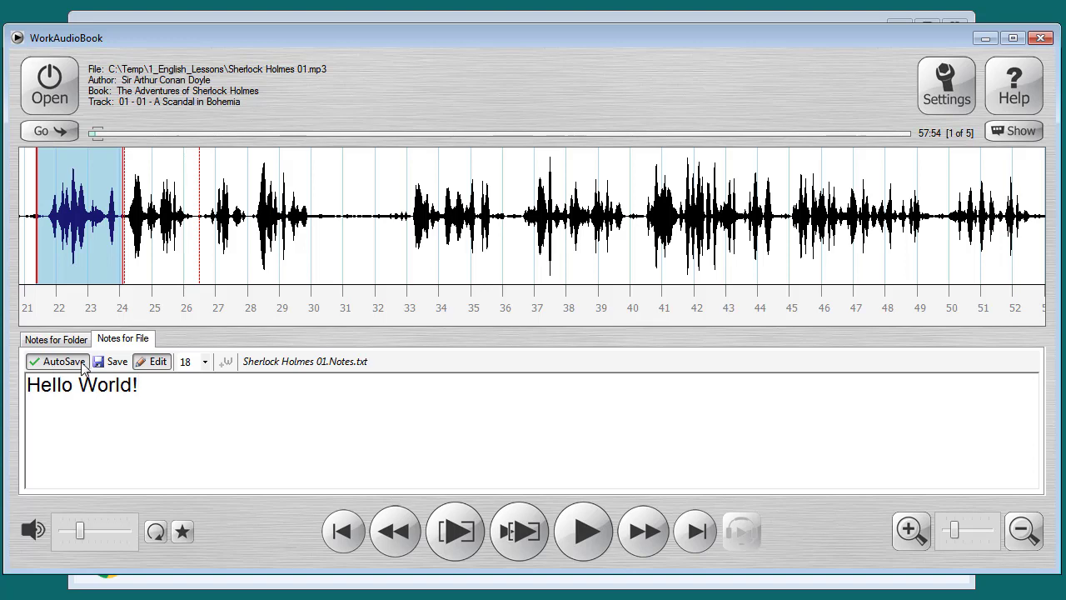
Save the file notes and set the notes font size to 12.
left_click(114, 367)
left_click(159, 364)
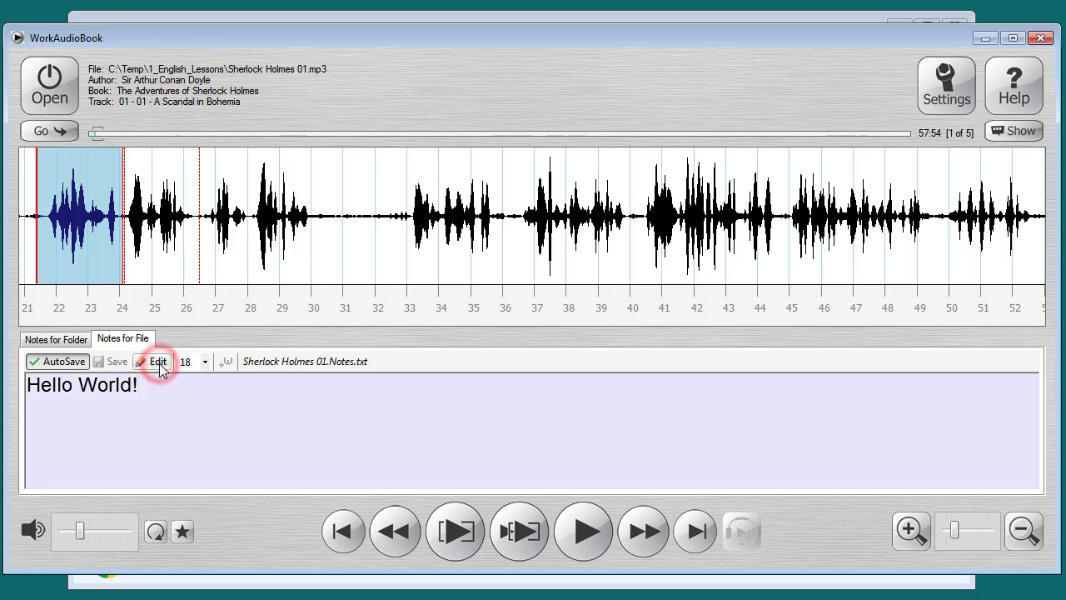
left_click(160, 364)
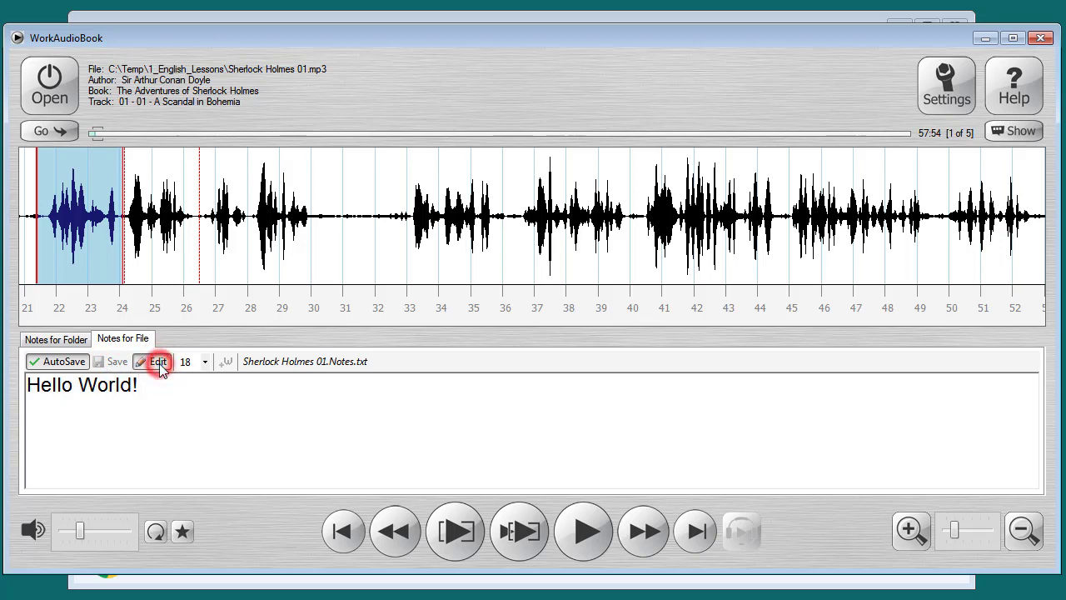
left_click(205, 363)
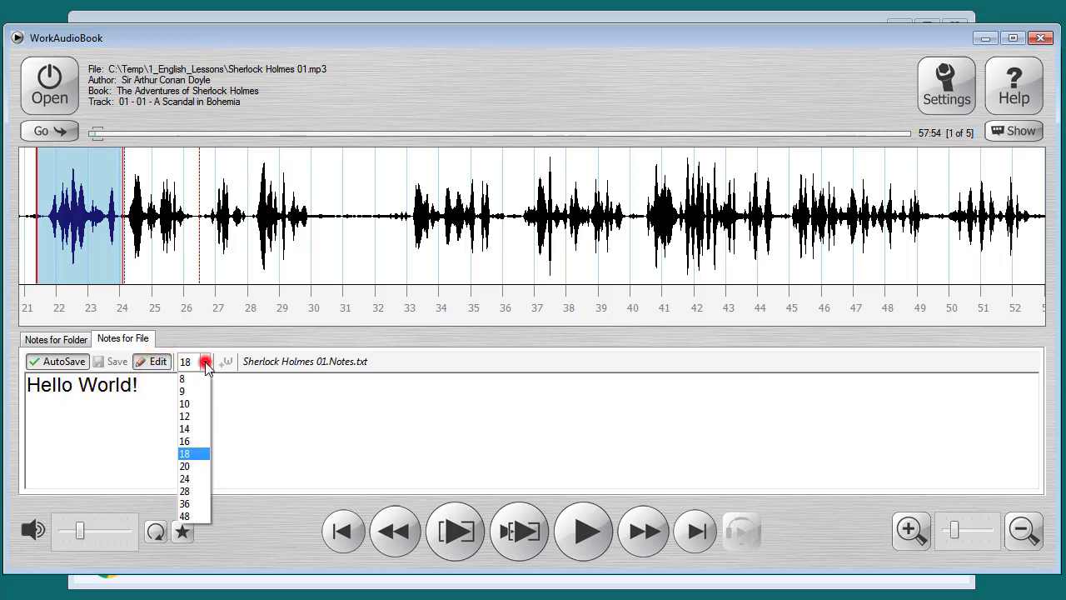
left_click(194, 415)
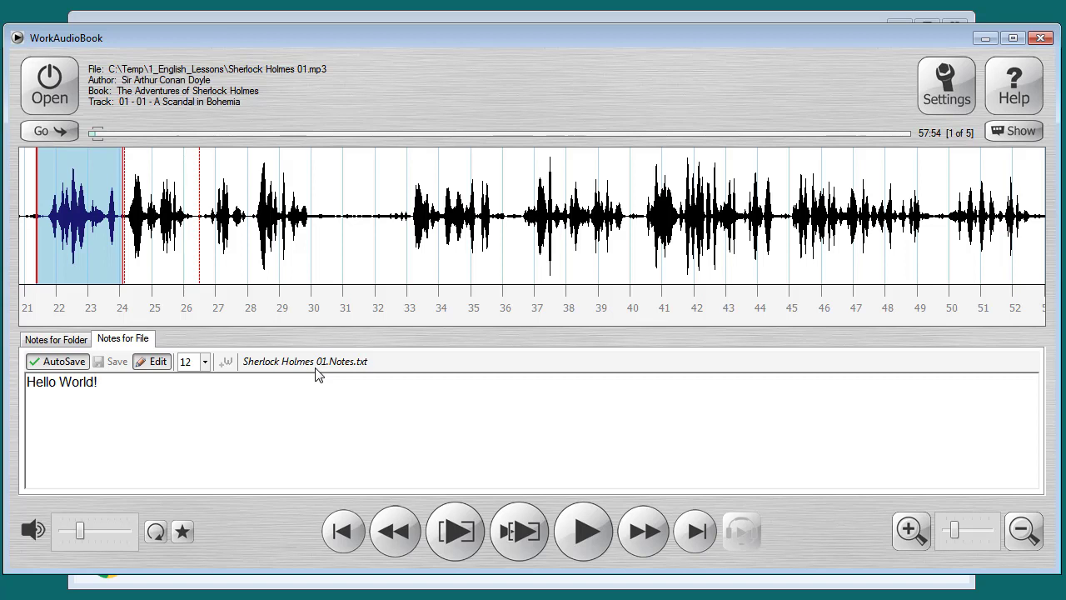
Delete the 'Hello World!' test text from the file notes.
left_click(55, 340)
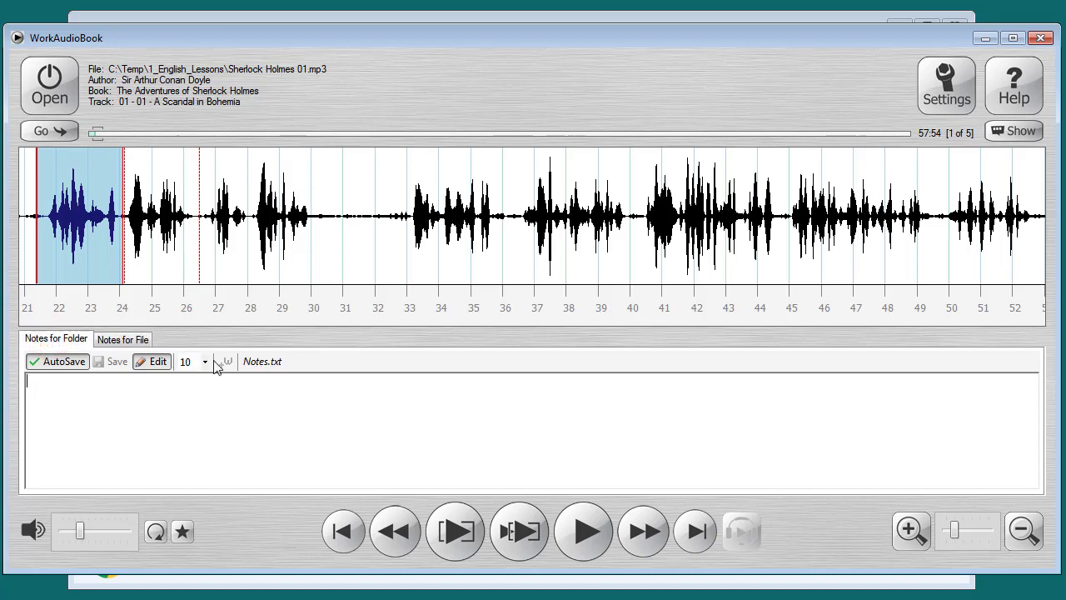
left_click(135, 338)
type("Hello World!")
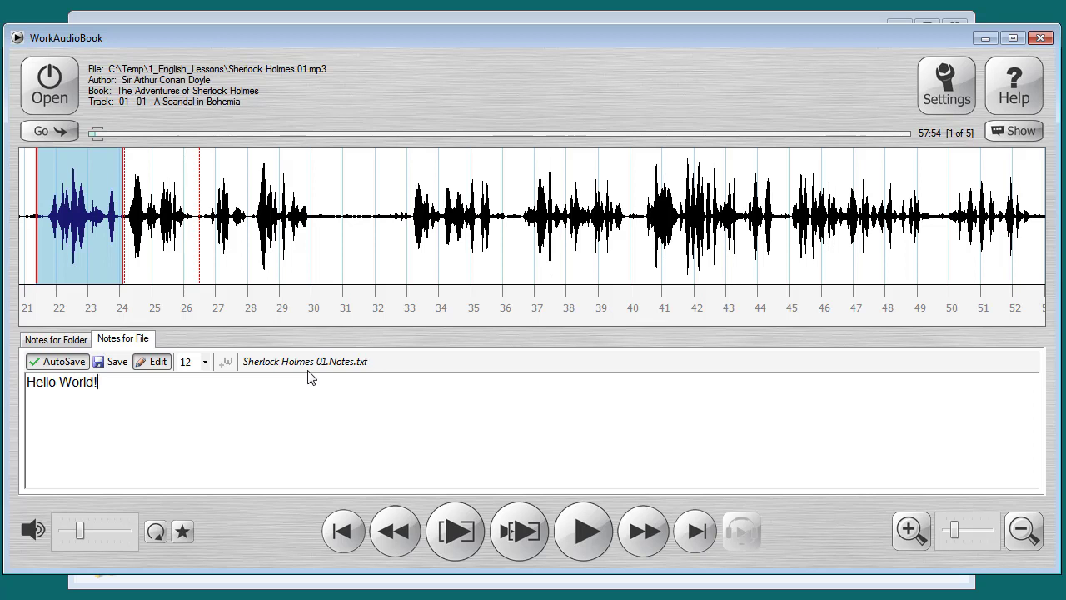
triple_click(280, 383)
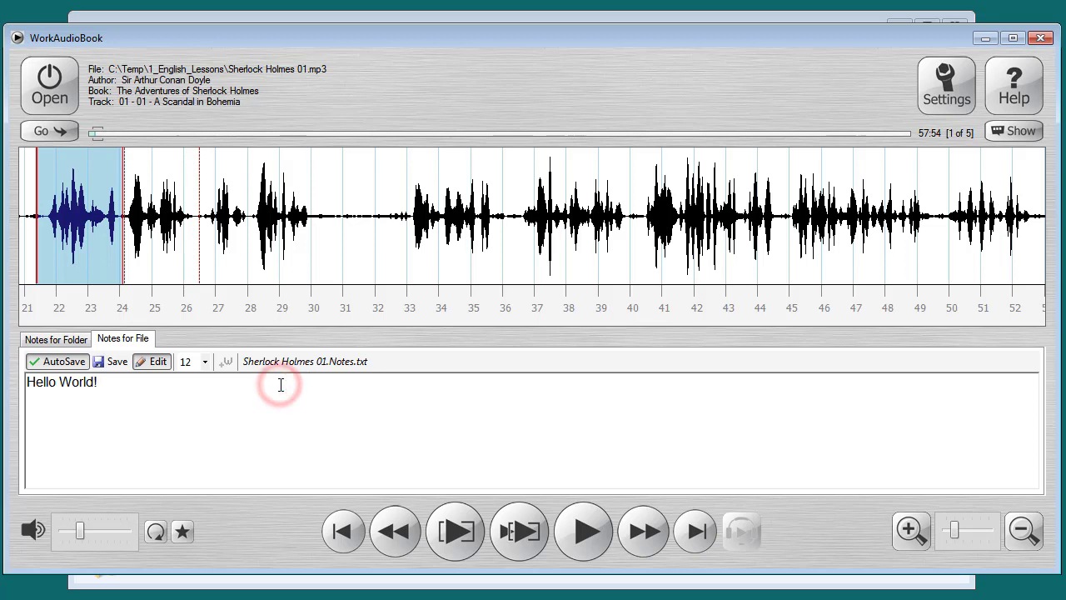
key("Delete")
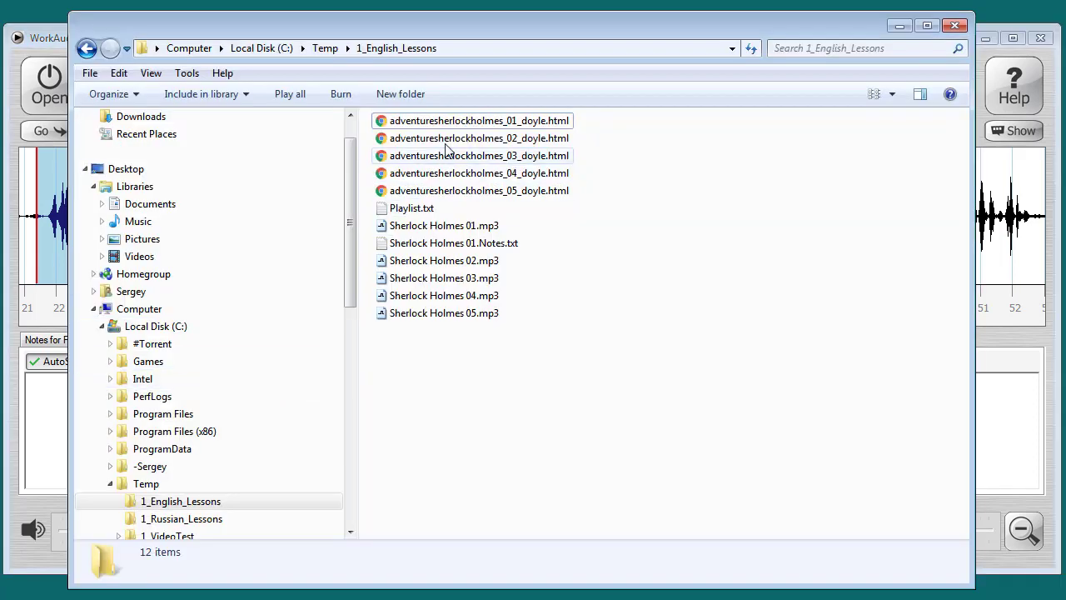
Open the chapter 01 HTML page in Chrome and copy all of its text.
left_click(466, 123)
double_click(467, 122)
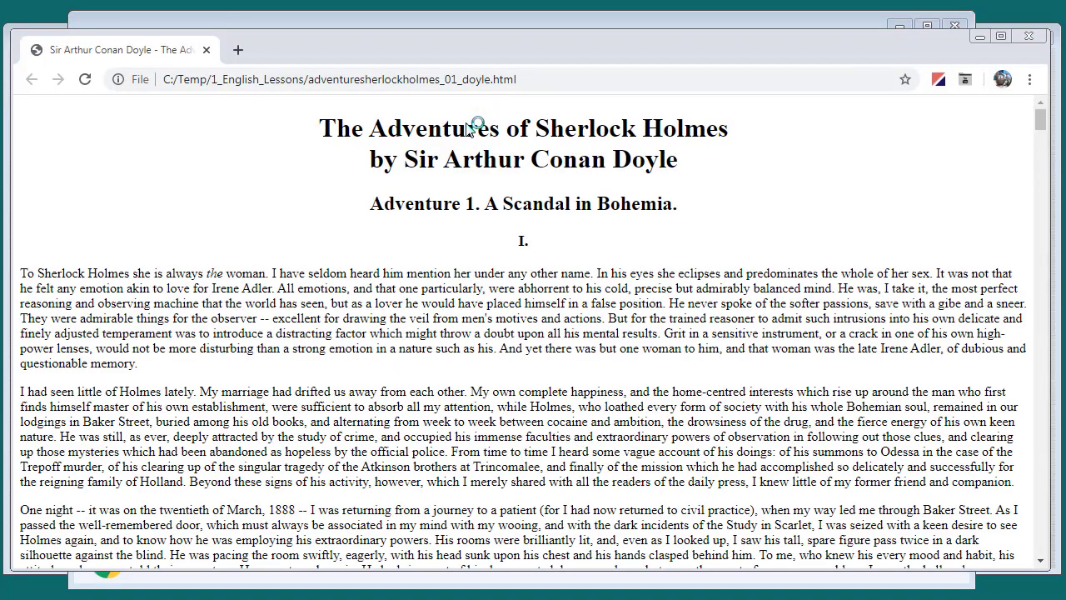
mouse_move(323, 129)
left_mouse_down()
mouse_move(491, 323)
mouse_move(488, 352)
left_mouse_up()
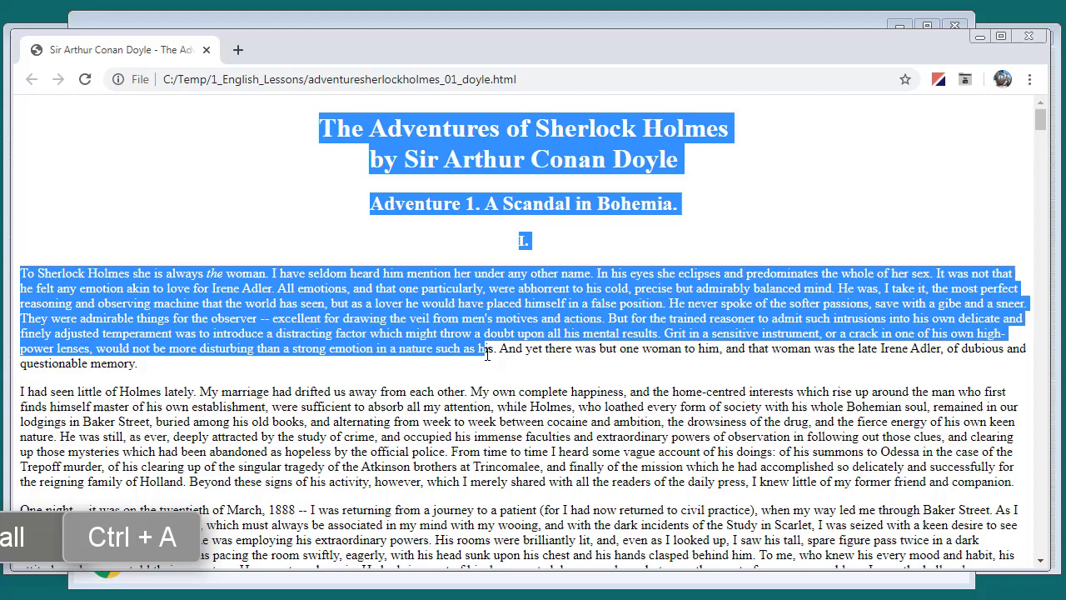
key("ctrl+a")
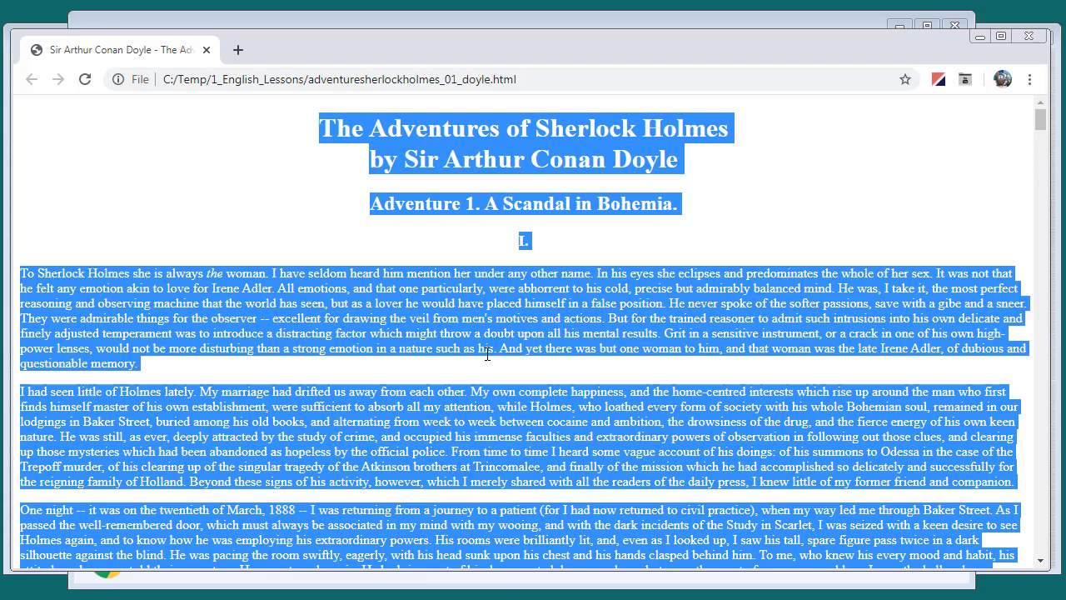
right_click(413, 315)
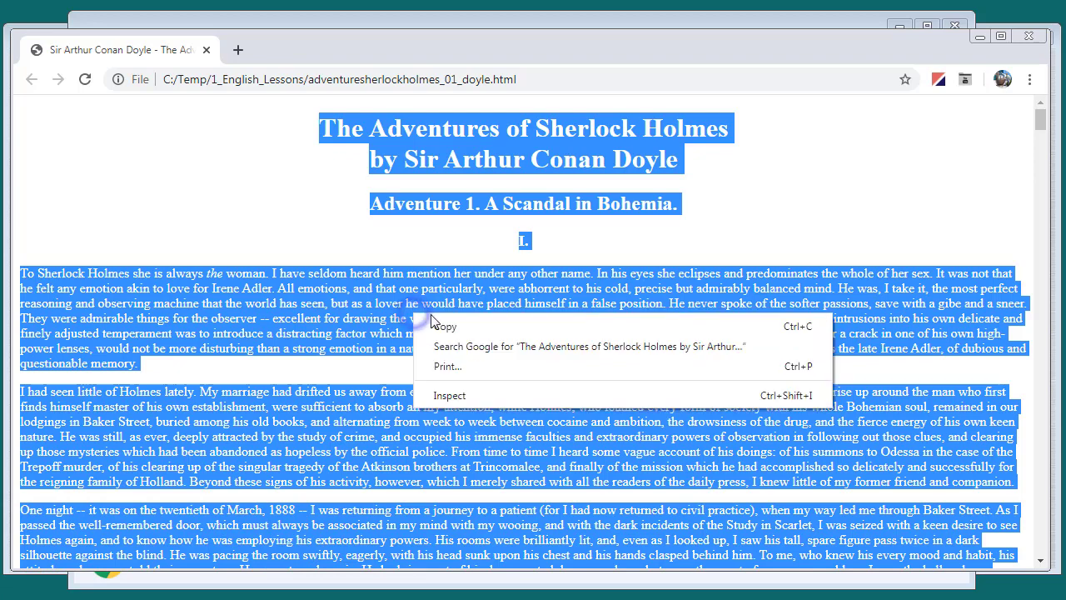
left_click(516, 328)
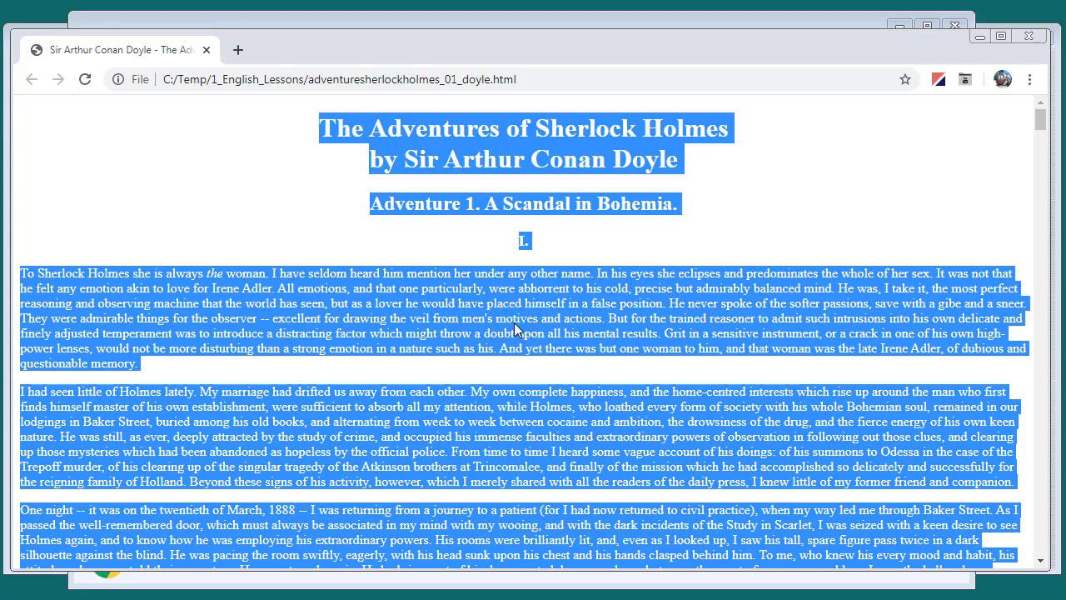
key("alt+Tab")
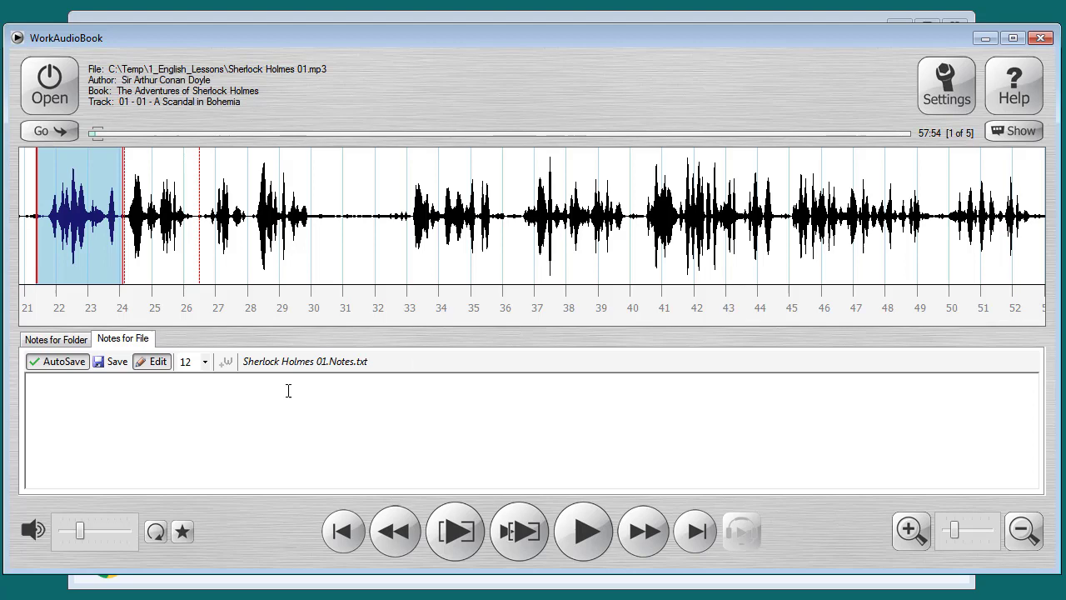
Paste the chapter text into Sherlock Holmes 01.mp3's notes and set font size 18.
right_click(288, 390)
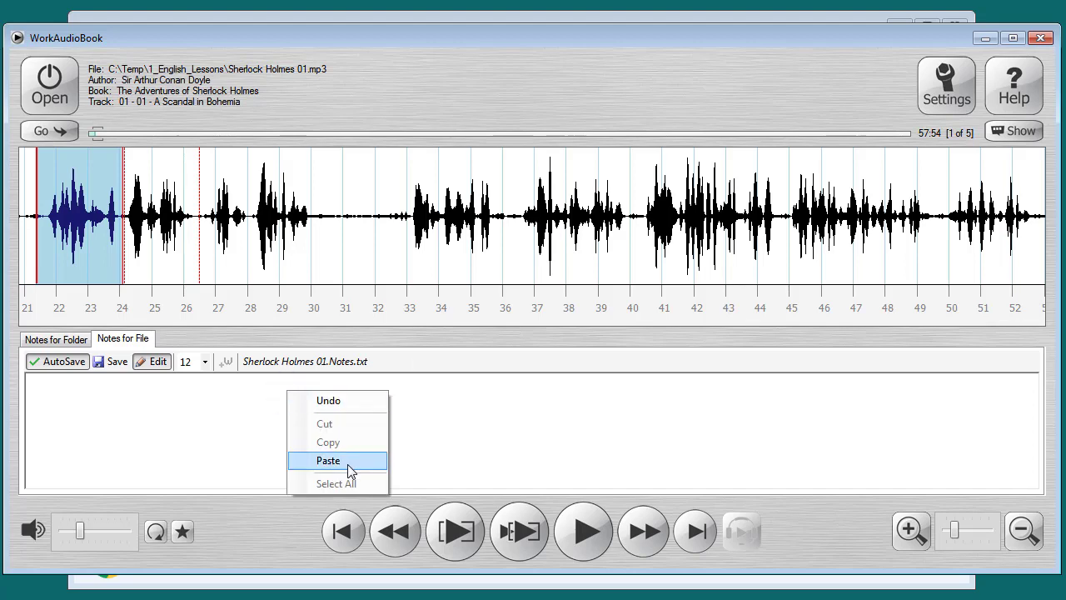
left_click(328, 460)
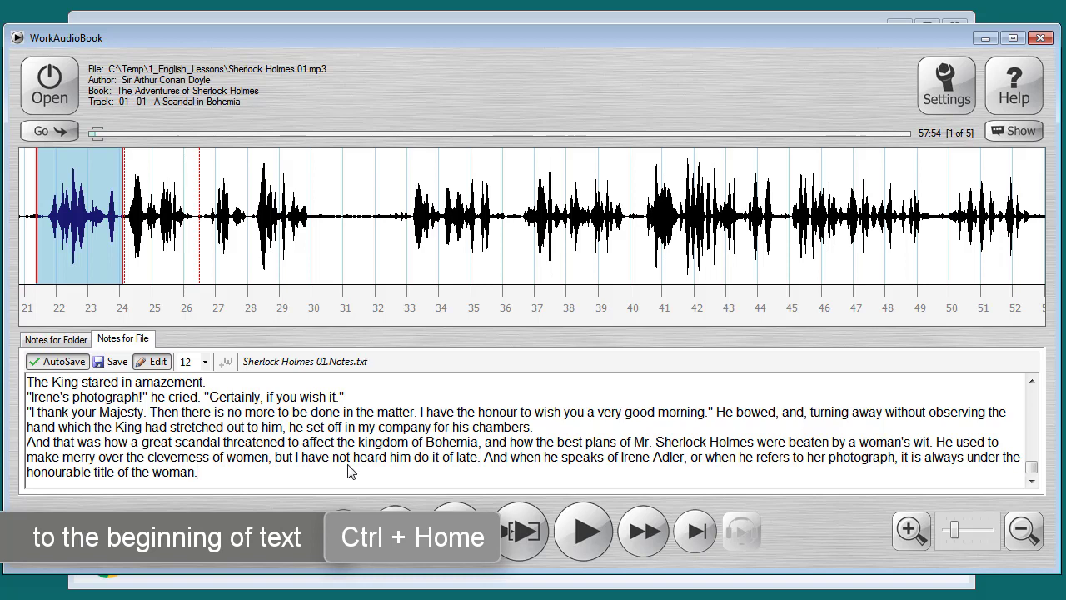
key("ctrl+Home")
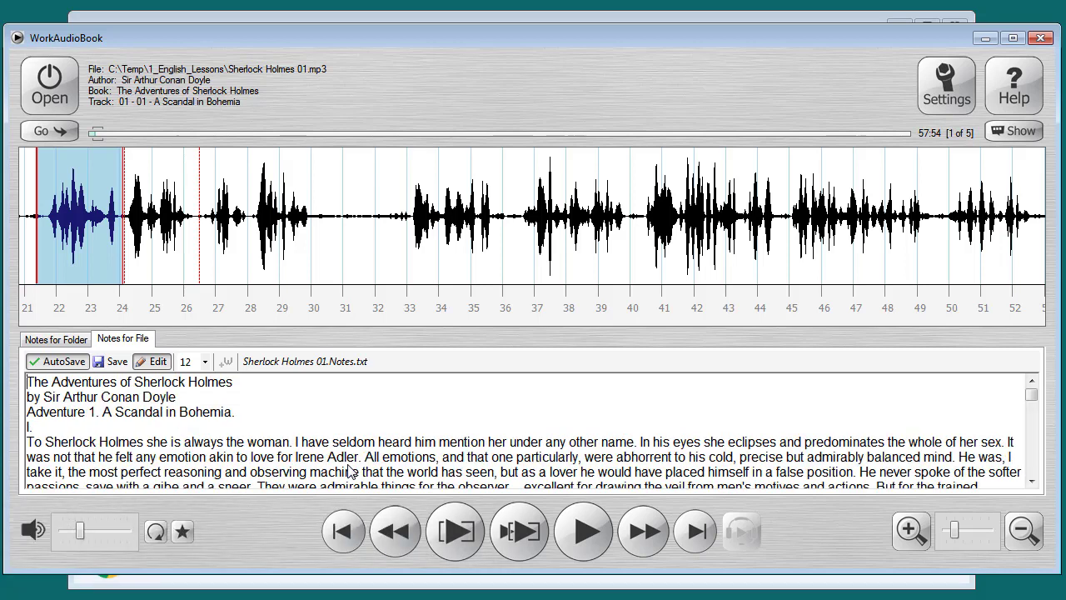
left_click(204, 362)
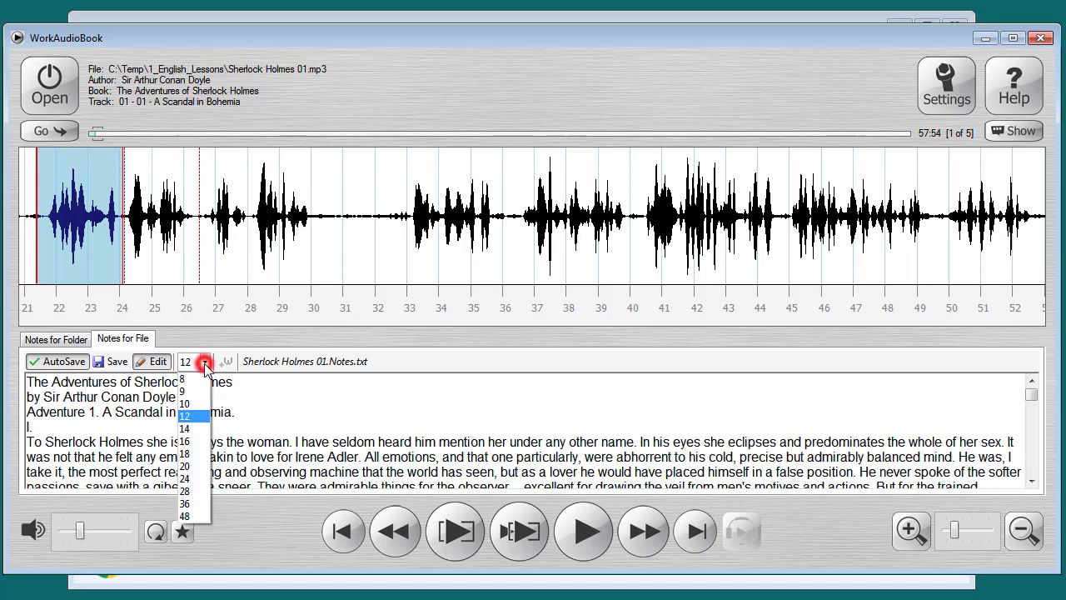
left_click(197, 453)
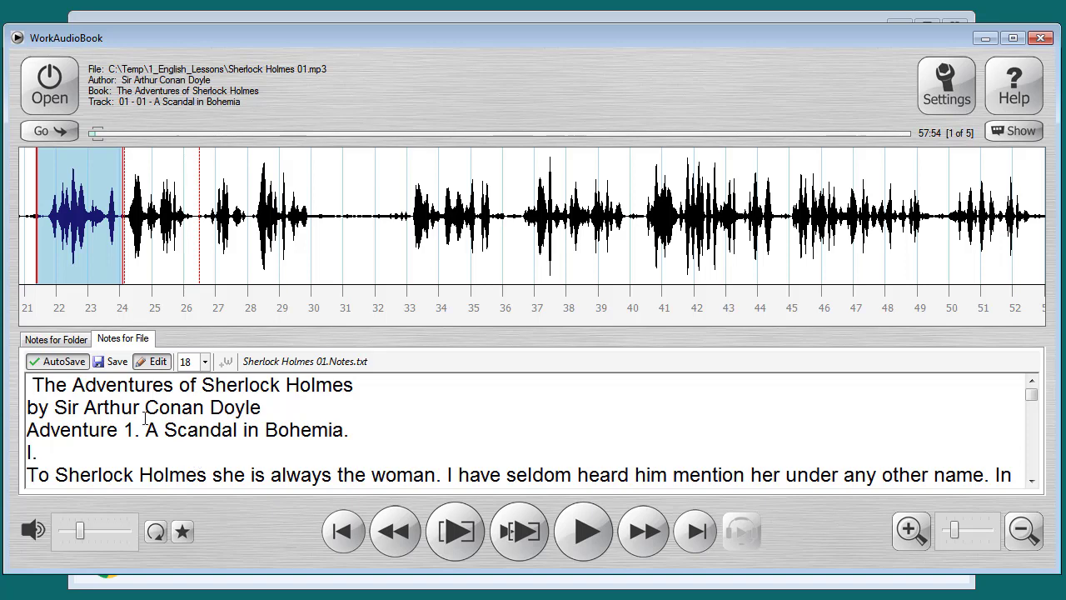
left_click(144, 363)
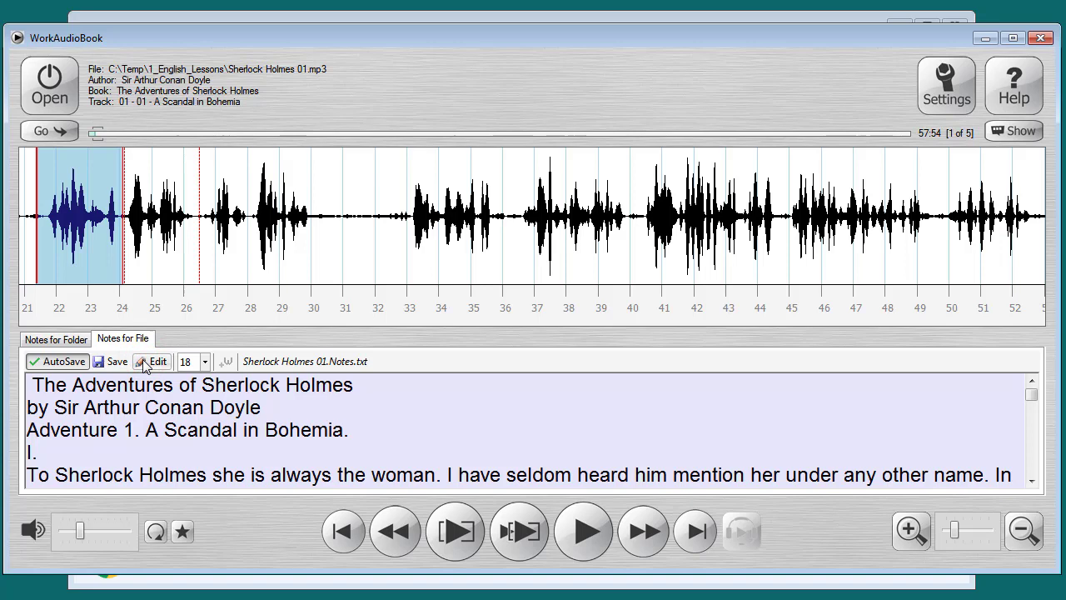
key("space")
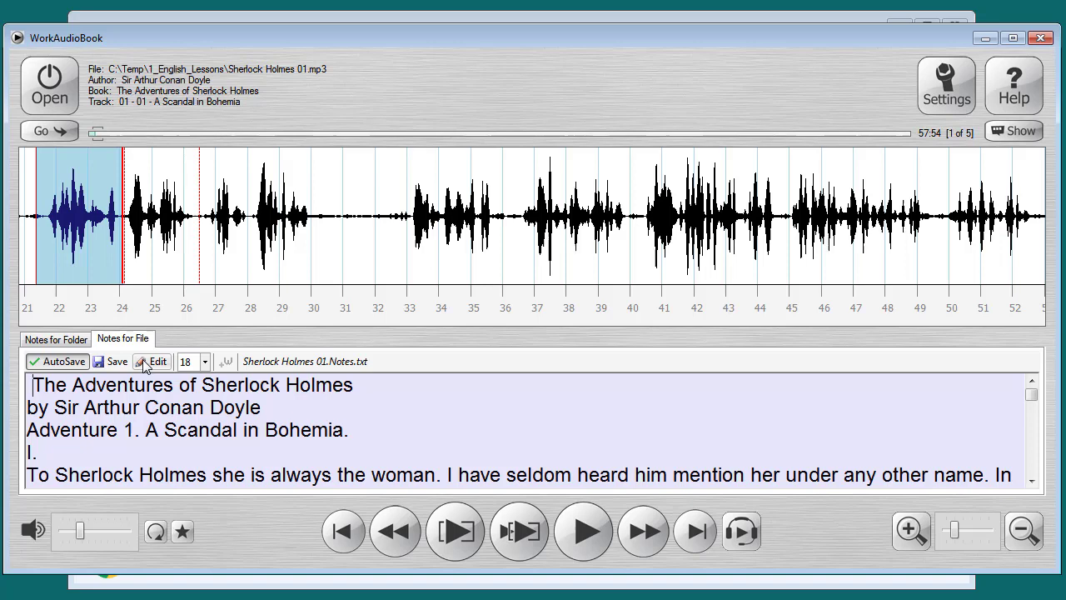
left_click(143, 364)
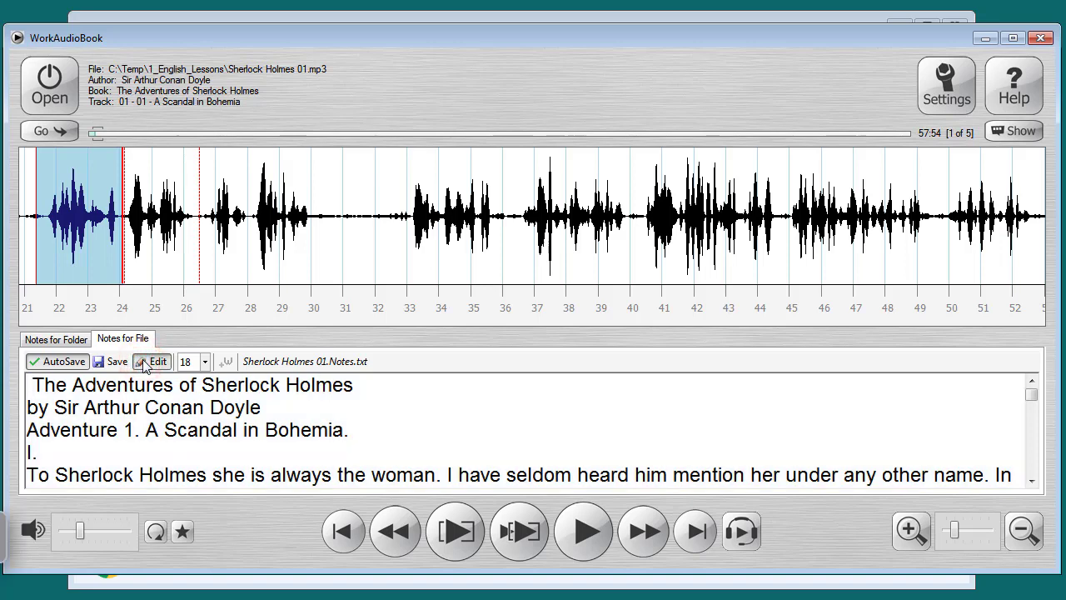
key("alt+space")
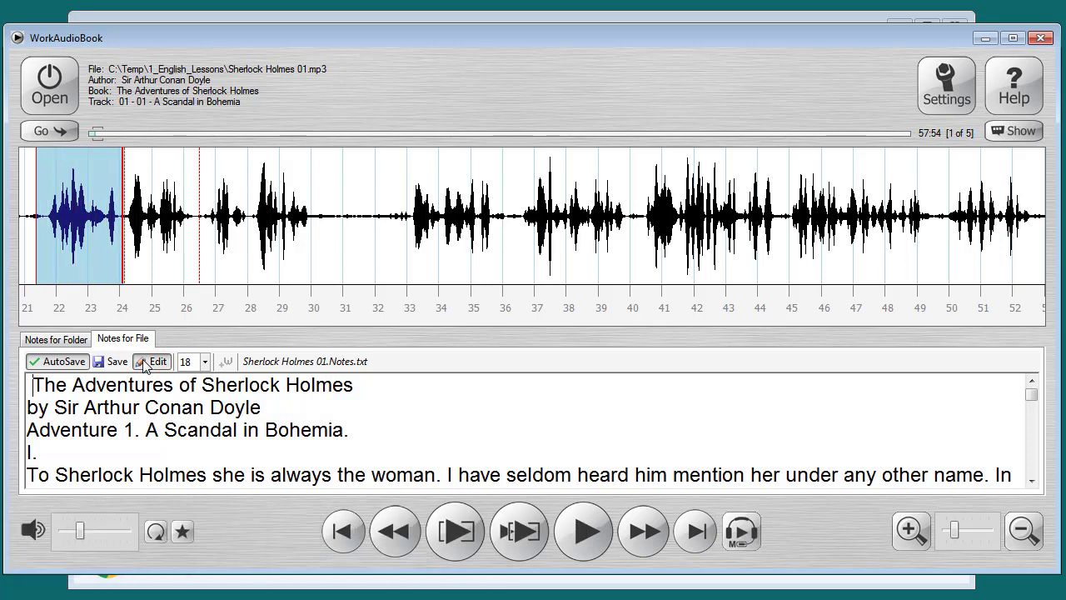
left_click(145, 363)
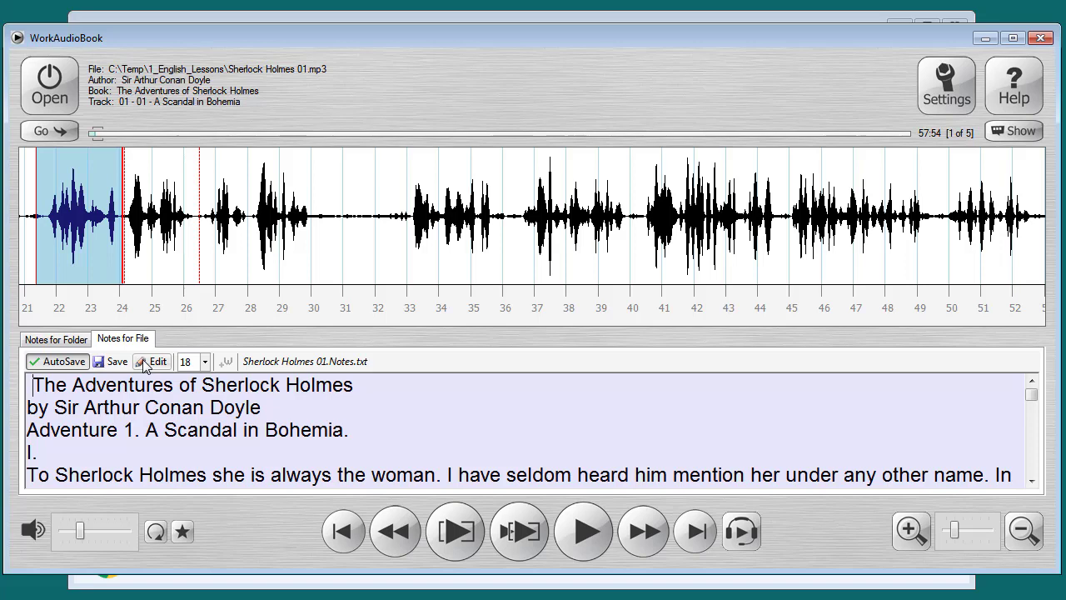
key("Right")
key("Right")
key("Right")
key("Left")
key("Left")
key("Left")
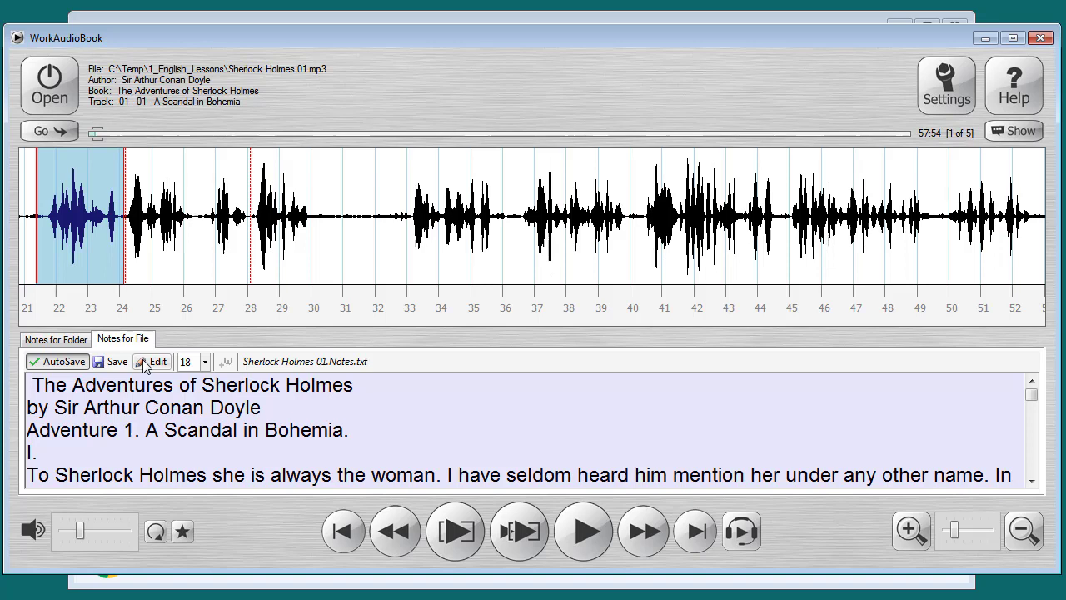
Write 'Cersei -- sister of Tyrion' in the folder notes, then return to the file notes.
left_click(81, 343)
left_click(79, 382)
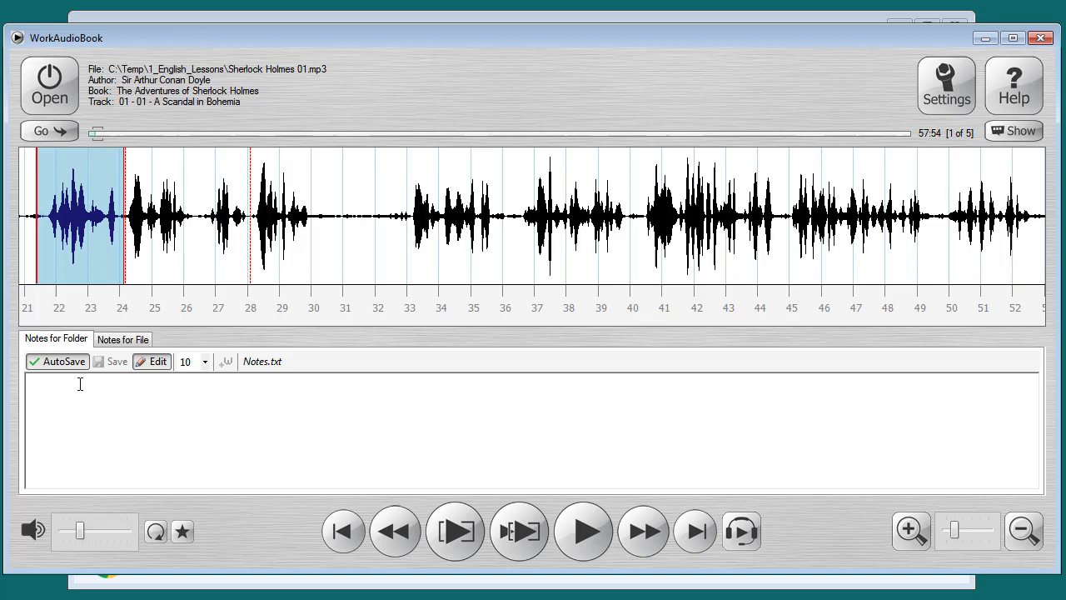
type("Cer")
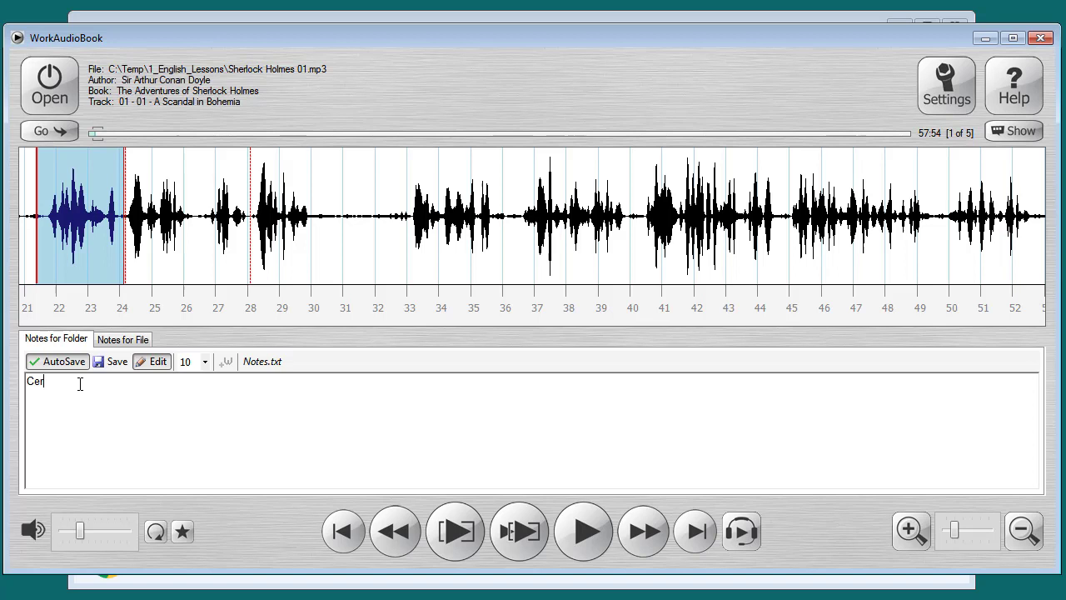
type("sei -- ")
type("sister o")
type("f Ty")
type("rion")
left_click(114, 340)
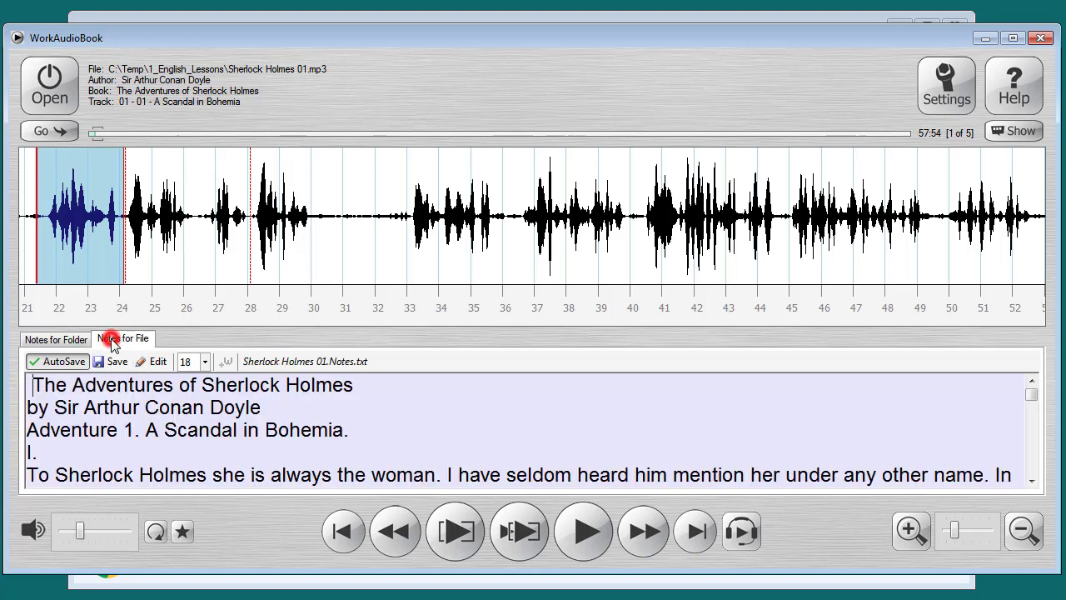
Add the title 'The Adventures of Sherlock Holmes' above the chapter text in the file notes.
left_click(148, 365)
key("Return")
key("Return")
key("Return")
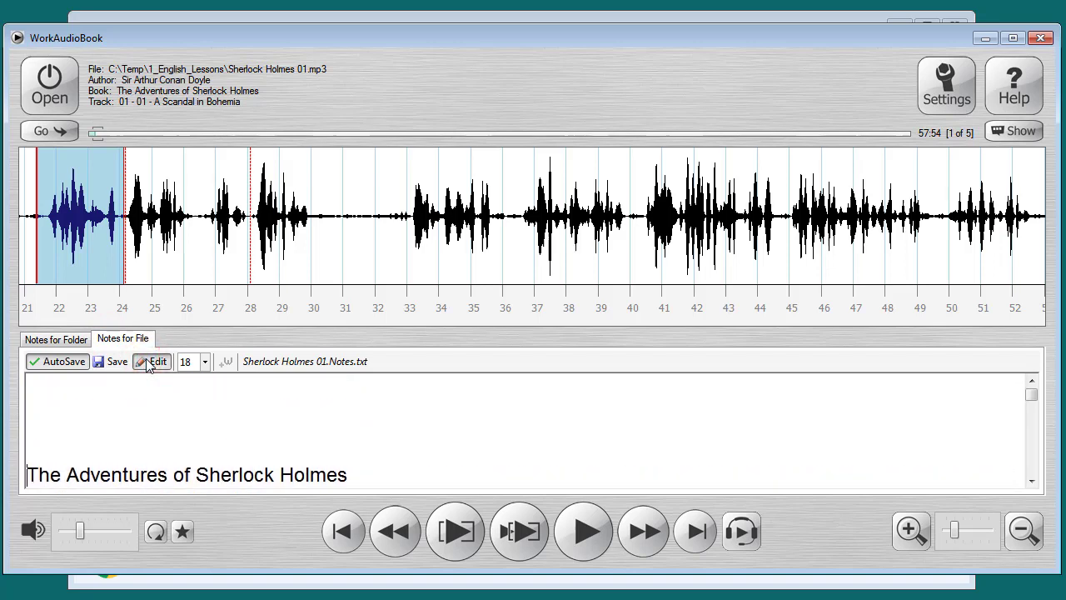
key("Return")
key("ctrl+Home")
left_click(148, 363)
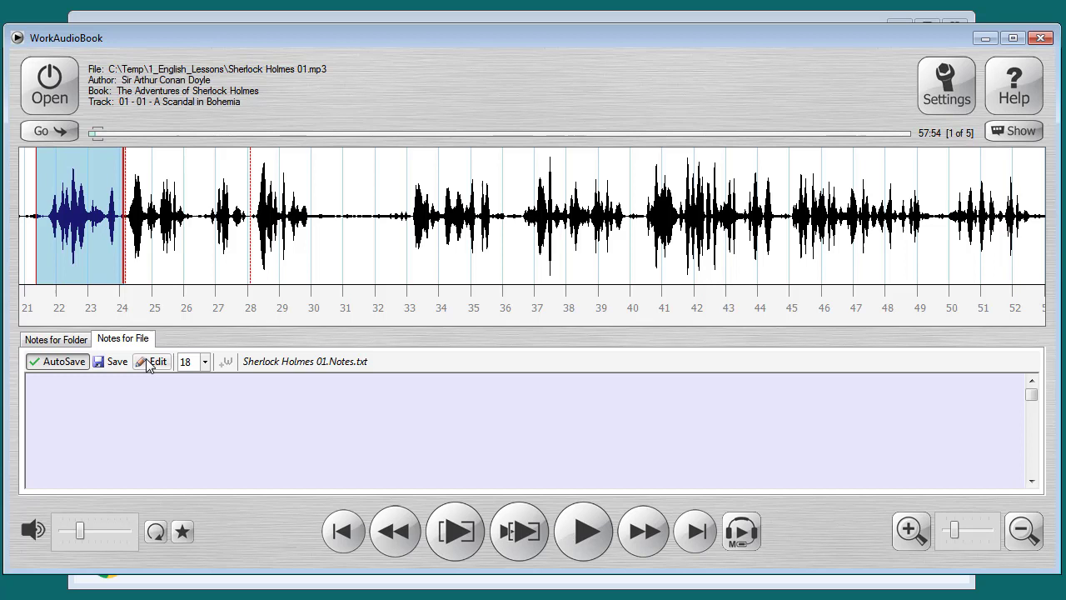
key("Return")
key("Return")
key("Return")
type("The Adventures of Sherlock Holmes")
key("Home")
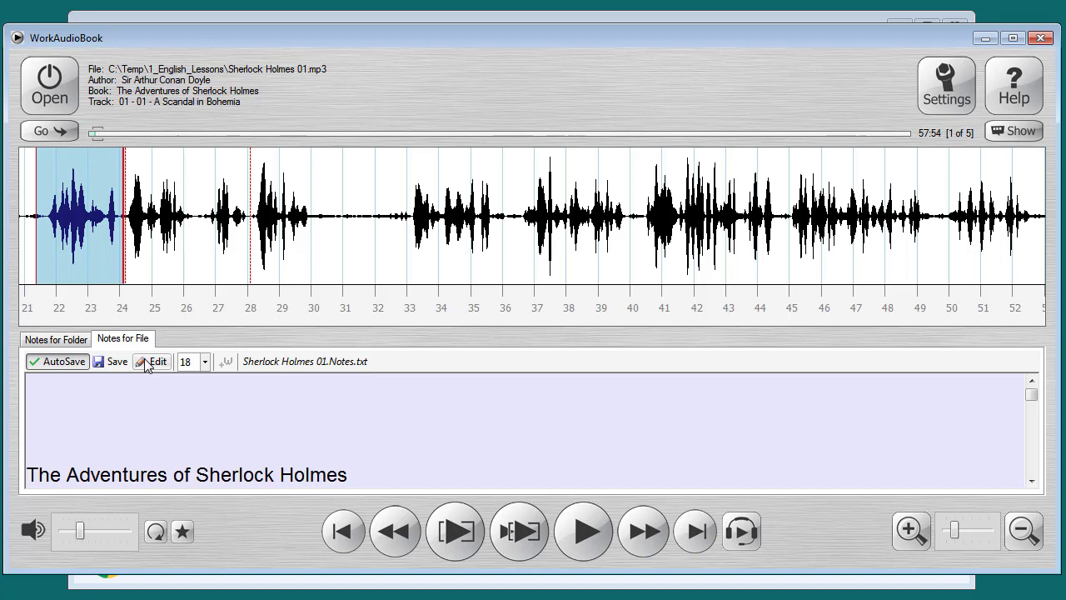
key("Down")
key("Down")
key("Down")
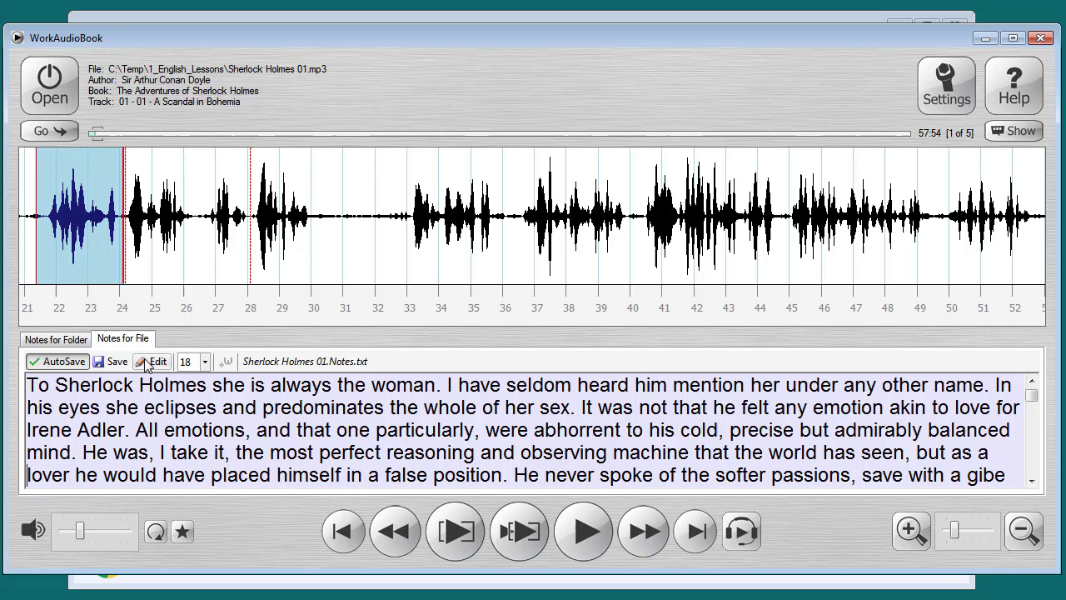
key("Down")
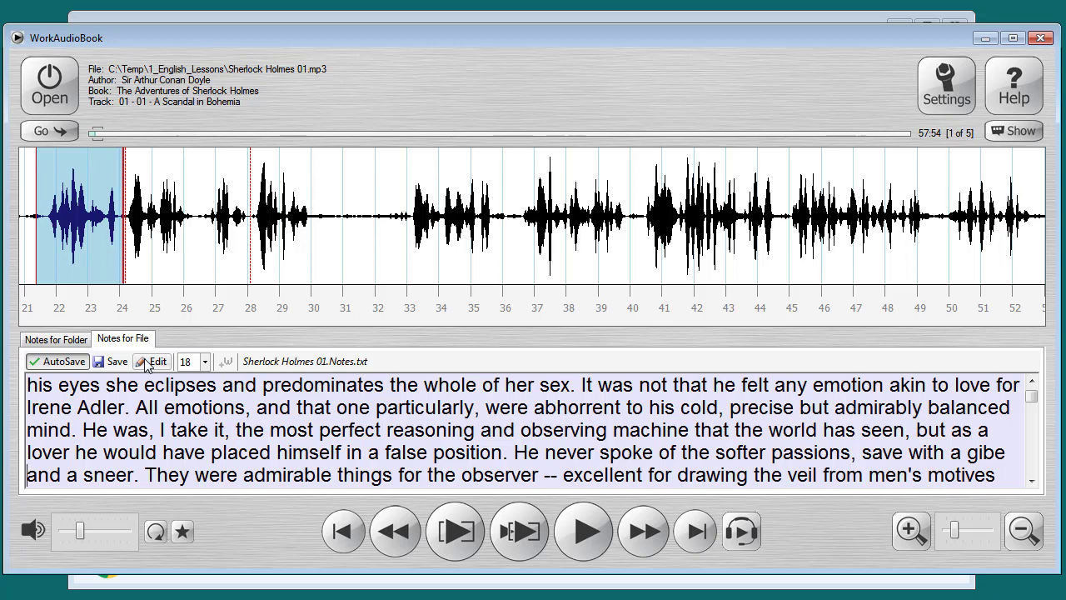
Select all the file notes text and cut it.
left_click(147, 364)
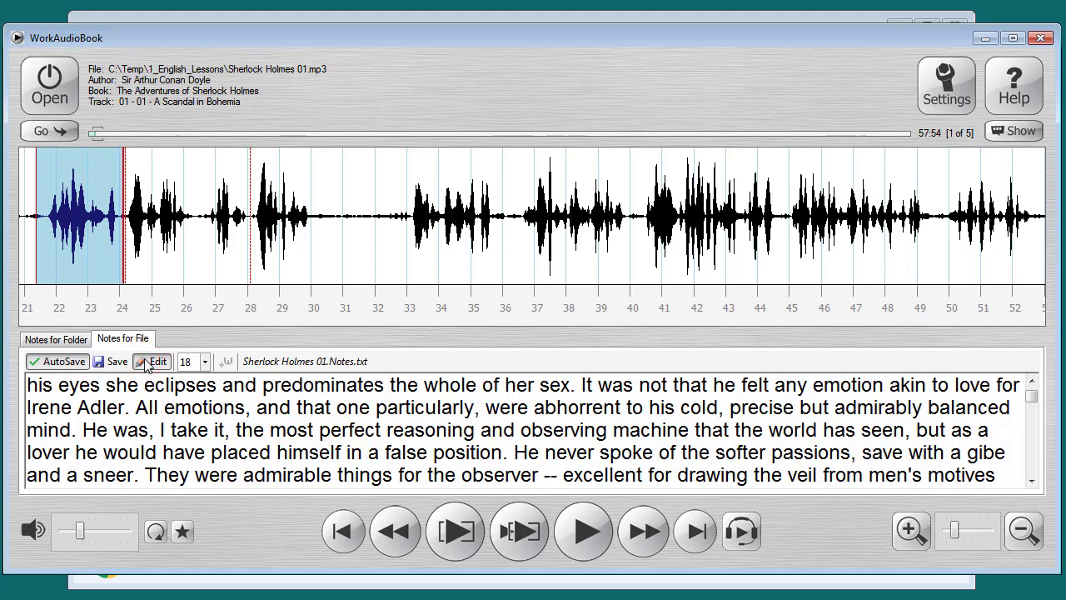
key("ctrl+a")
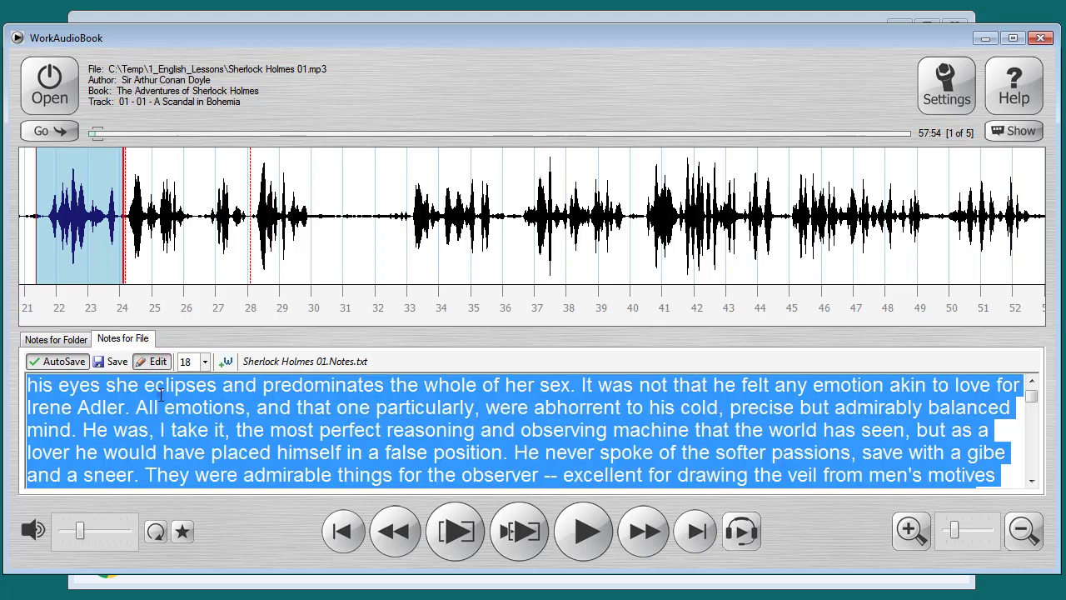
right_click(161, 396)
left_click(212, 429)
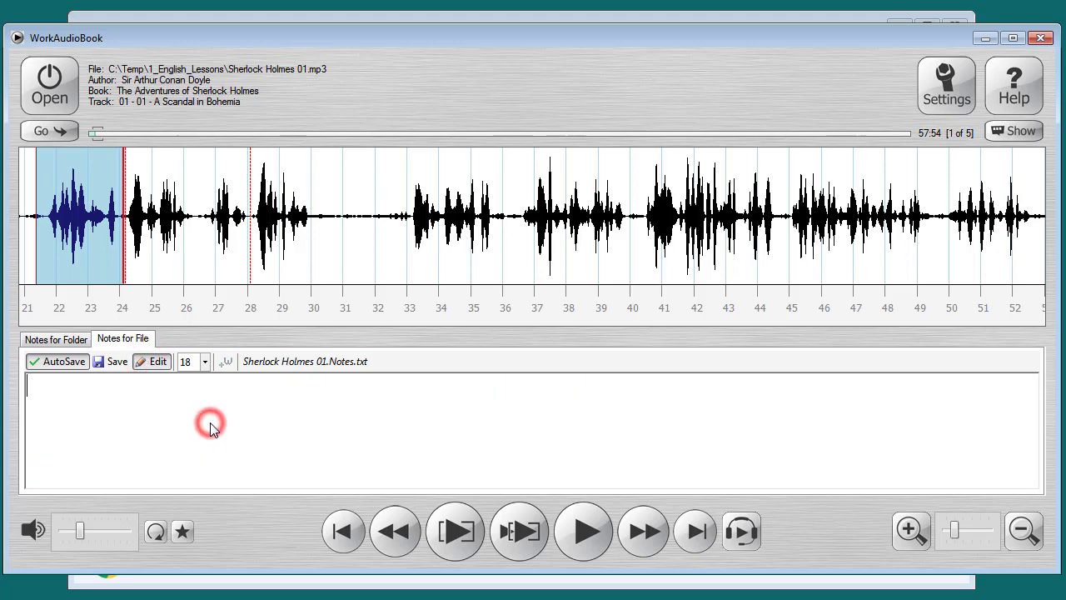
Paste the chapter text into Word's Документ1 and delete the blank lines above the title.
key("alt+Tab")
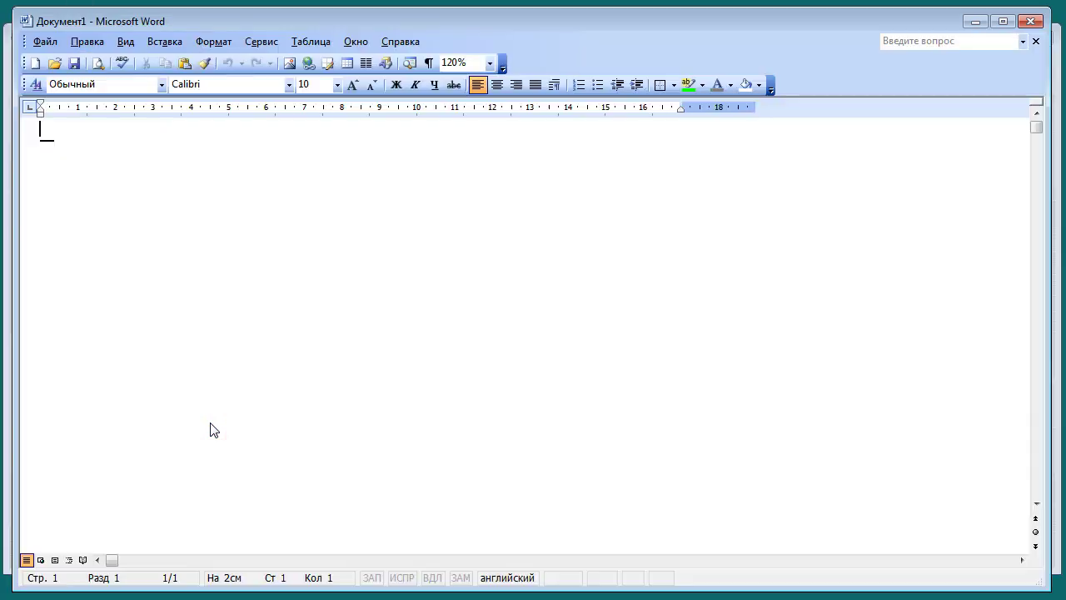
right_click(231, 208)
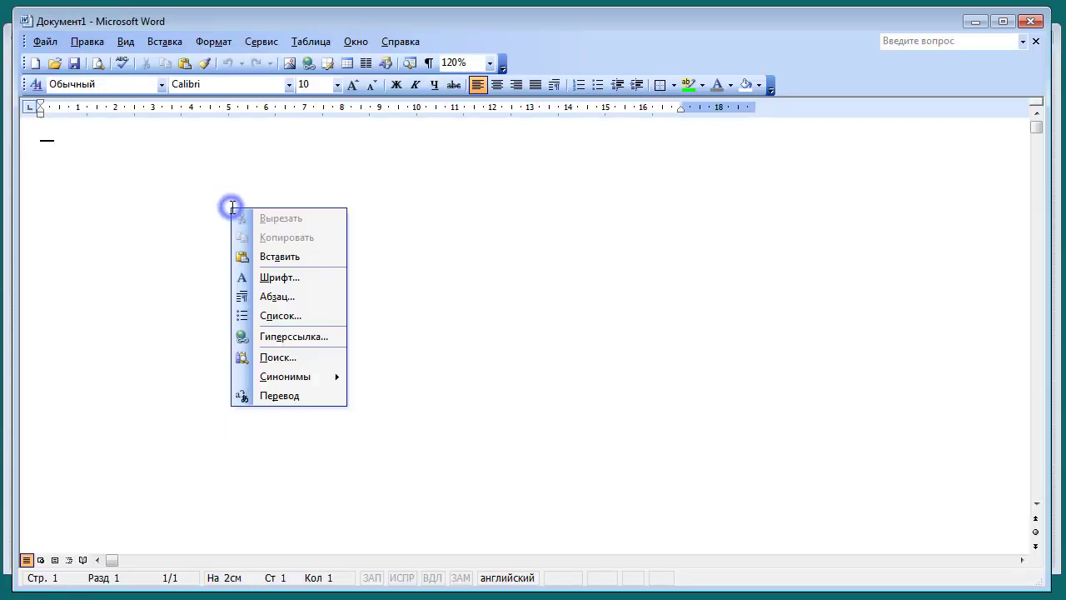
left_click(298, 256)
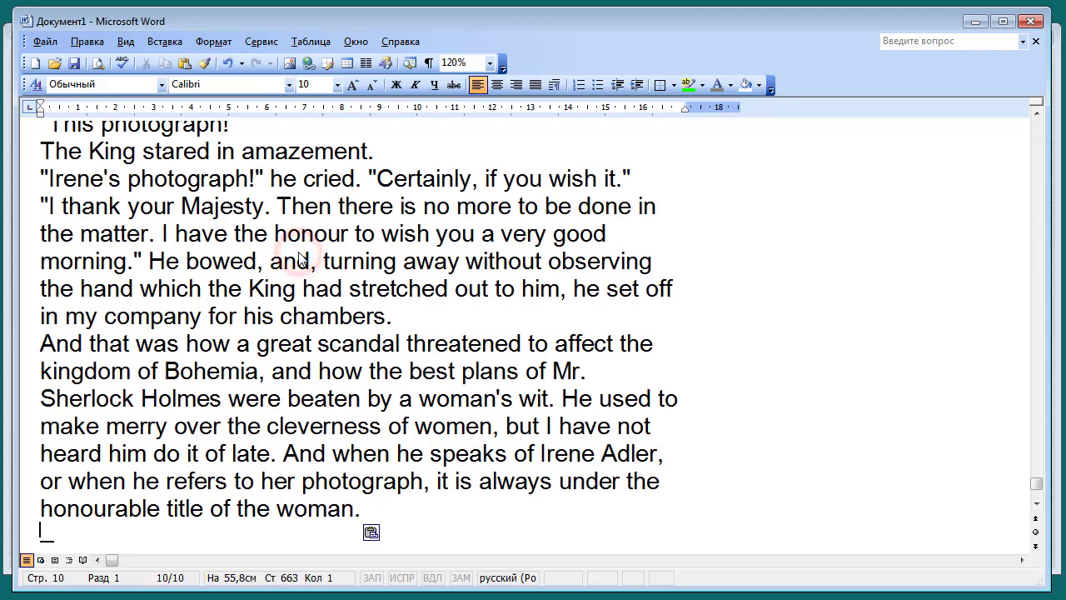
key("ctrl+Home")
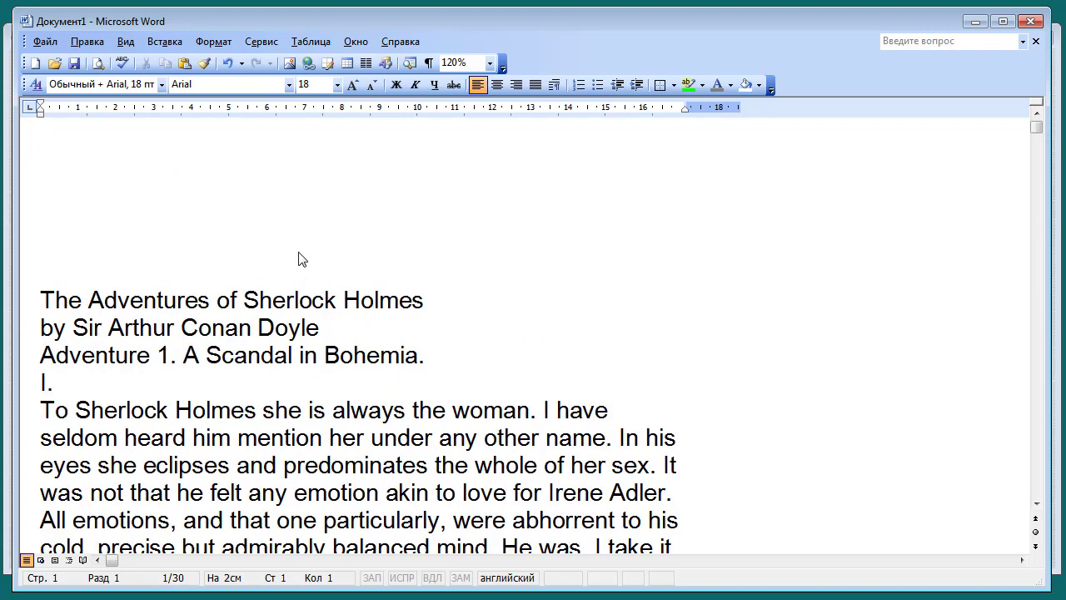
key("Delete")
key("Delete")
key("Delete")
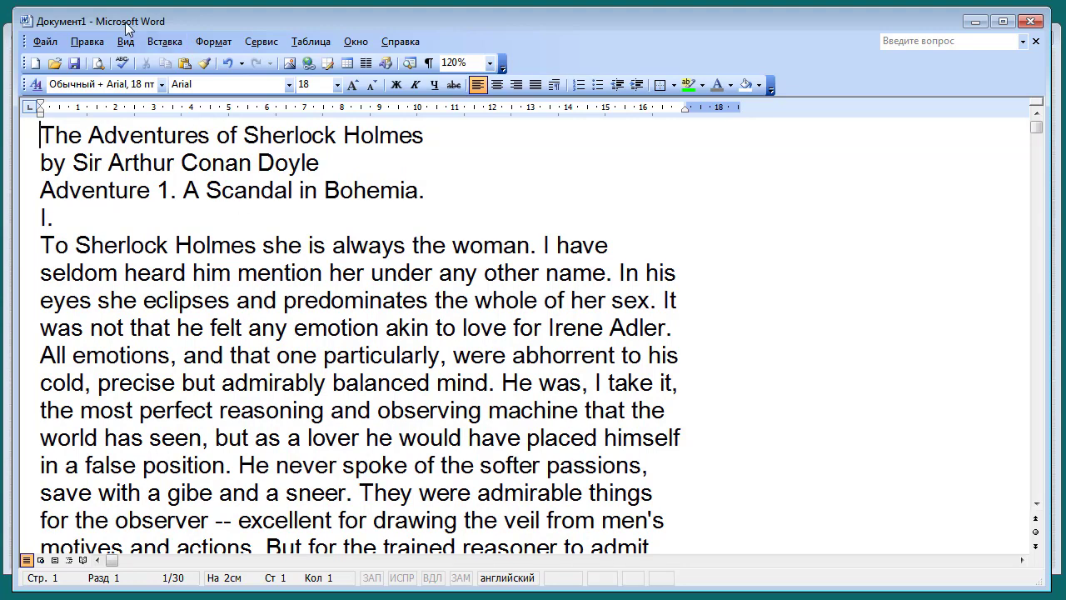
Open Find and Replace in Word with the paragraph mark (^p) as the search text.
left_click(87, 41)
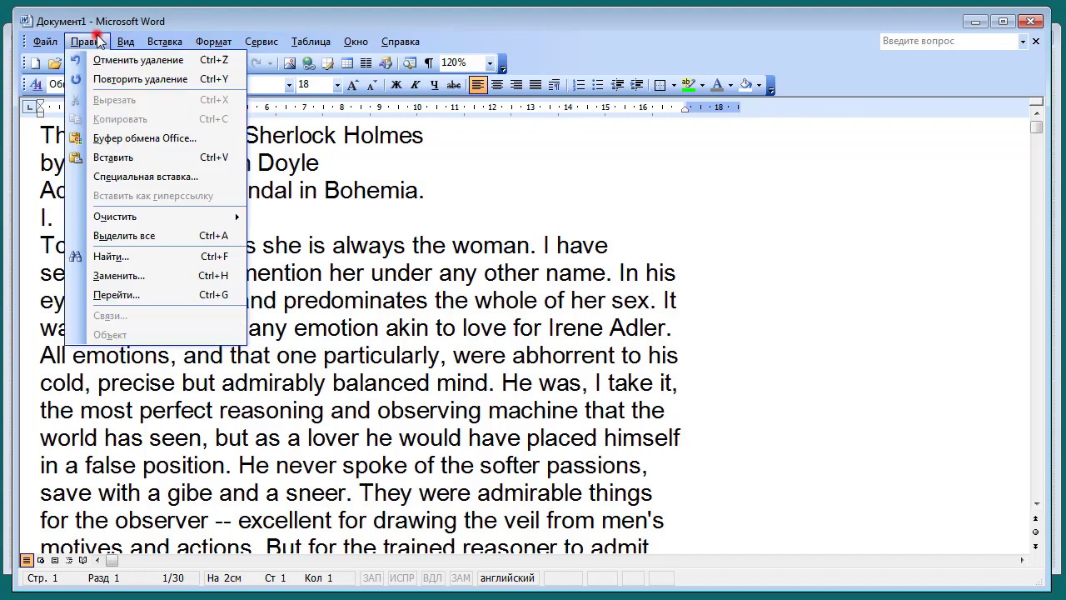
left_click(164, 277)
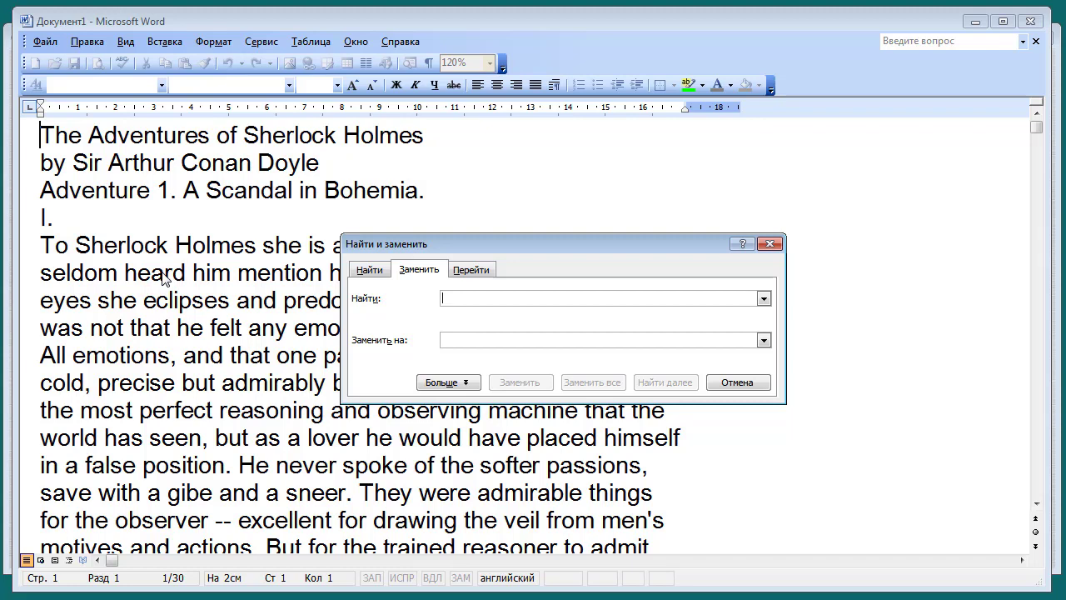
left_click(438, 385)
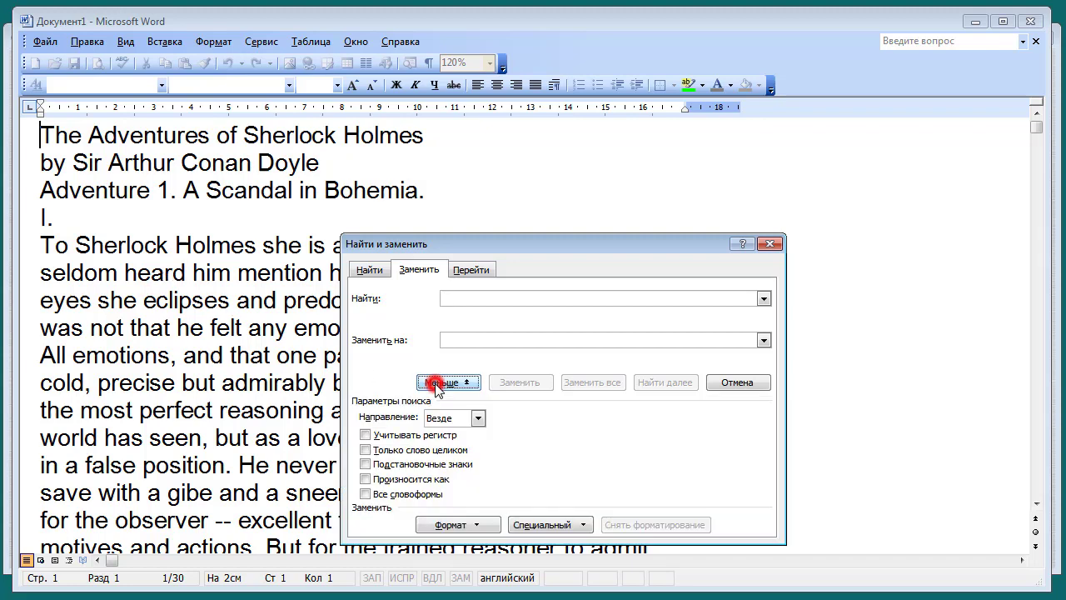
left_click(483, 298)
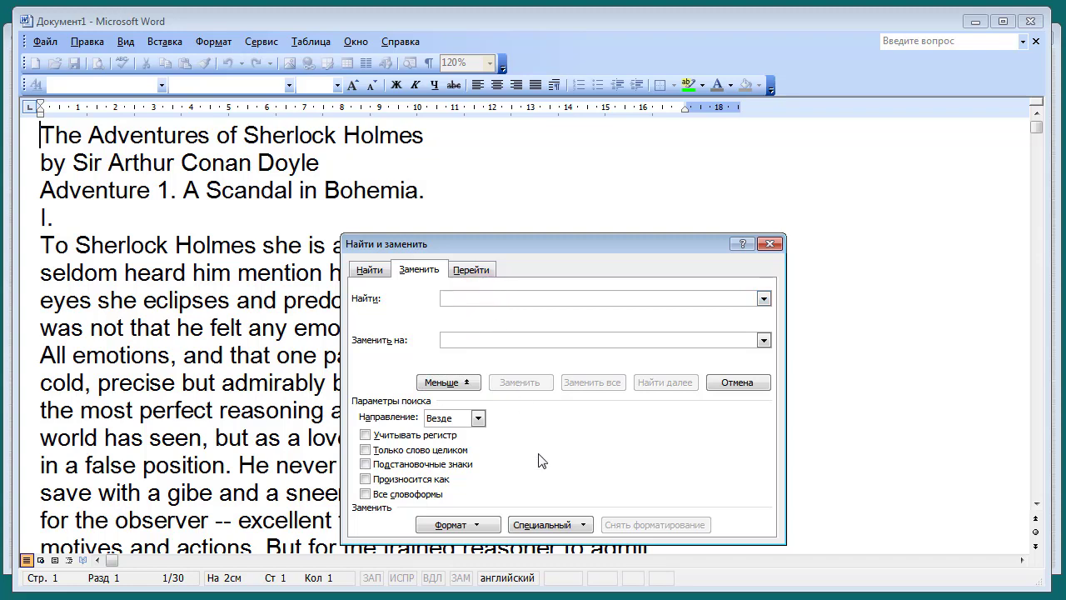
left_click(556, 522)
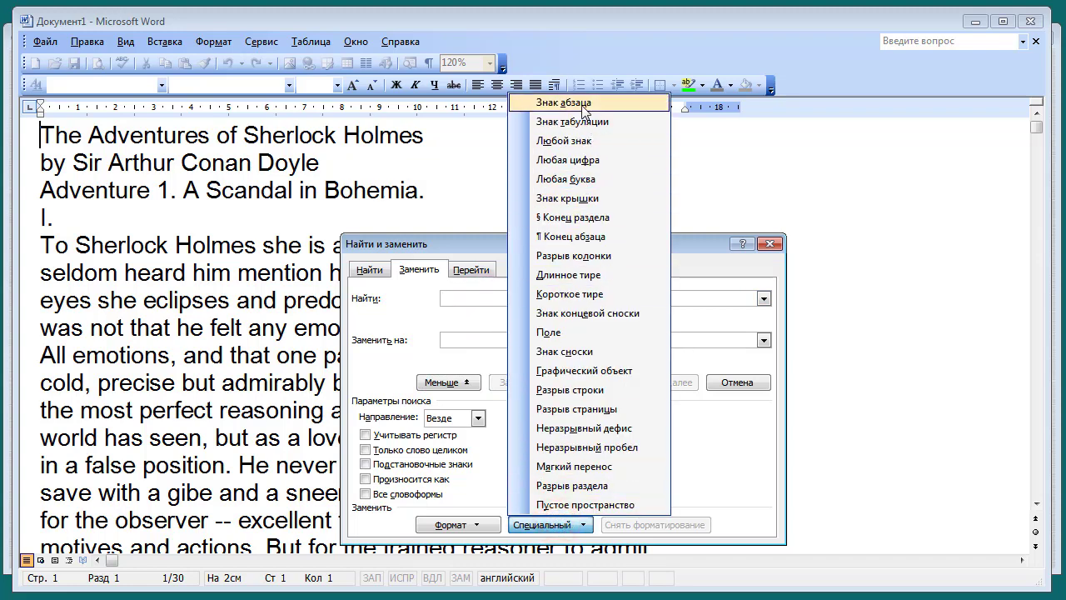
left_click(581, 103)
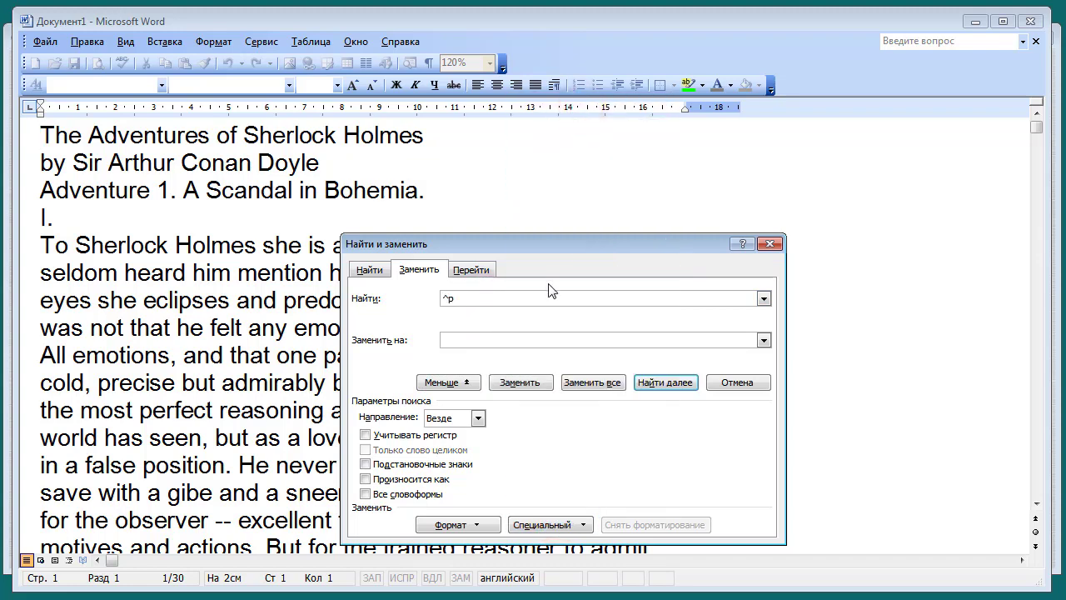
Replace every paragraph mark with two (^p^p), 288 replacements, then close the dialog.
left_click(521, 339)
left_click(563, 532)
left_click(578, 539)
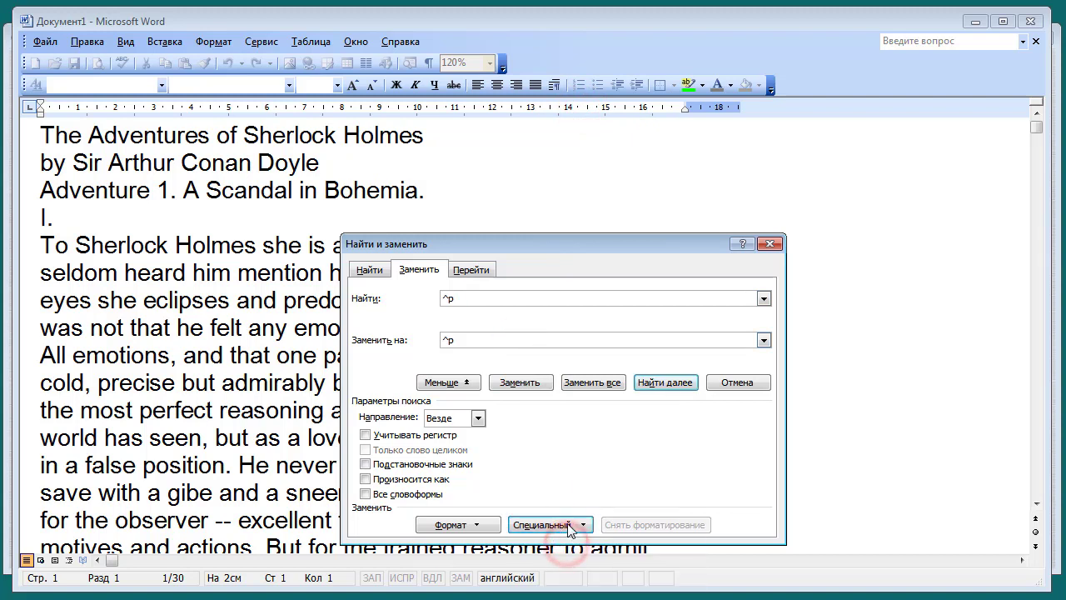
left_click(570, 530)
left_click(575, 539)
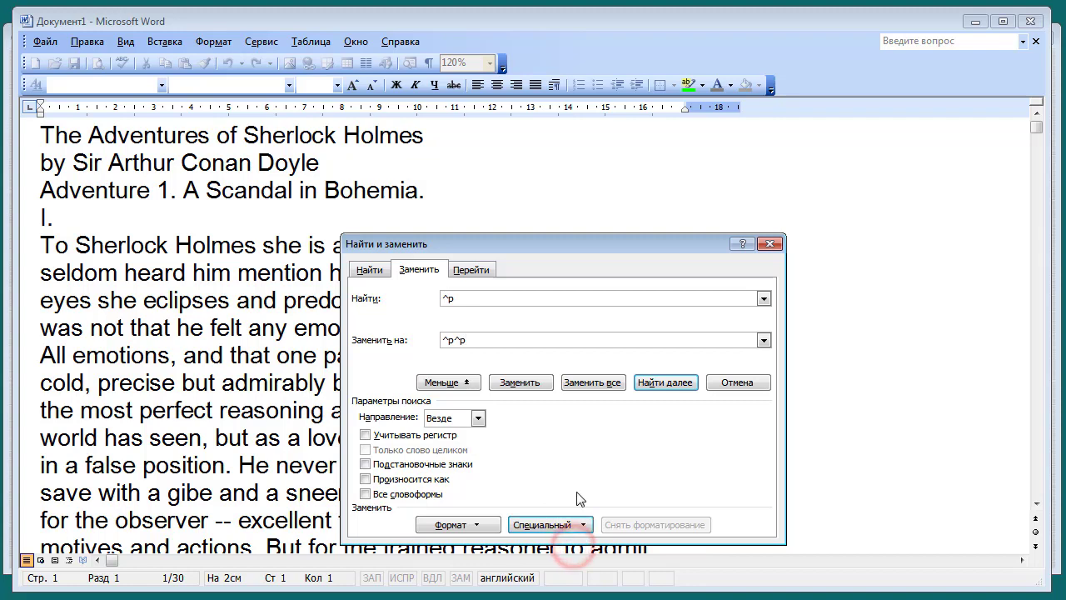
left_click(592, 382)
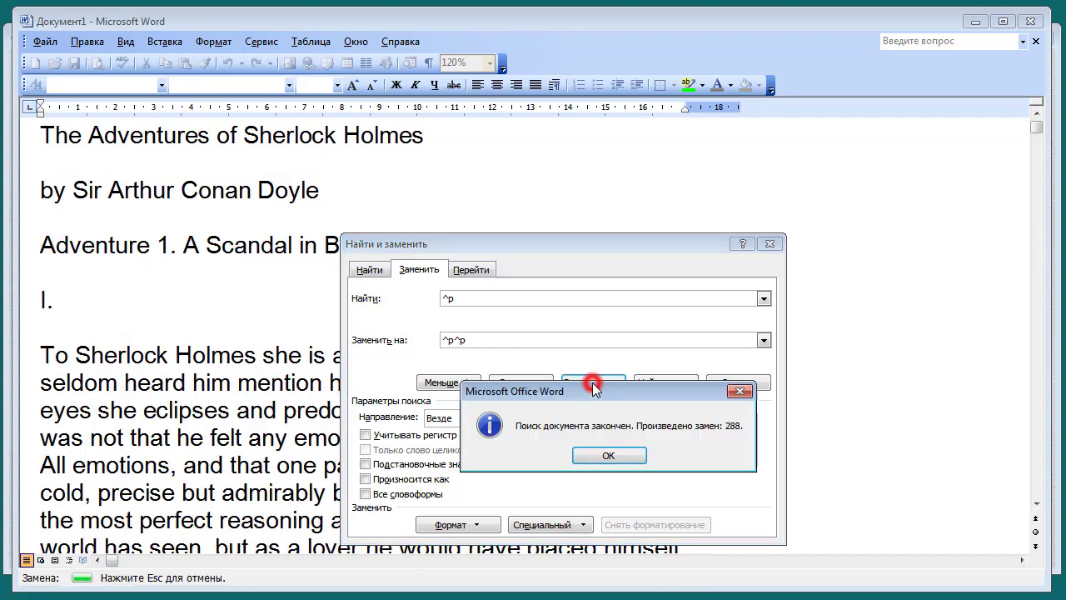
left_click(596, 455)
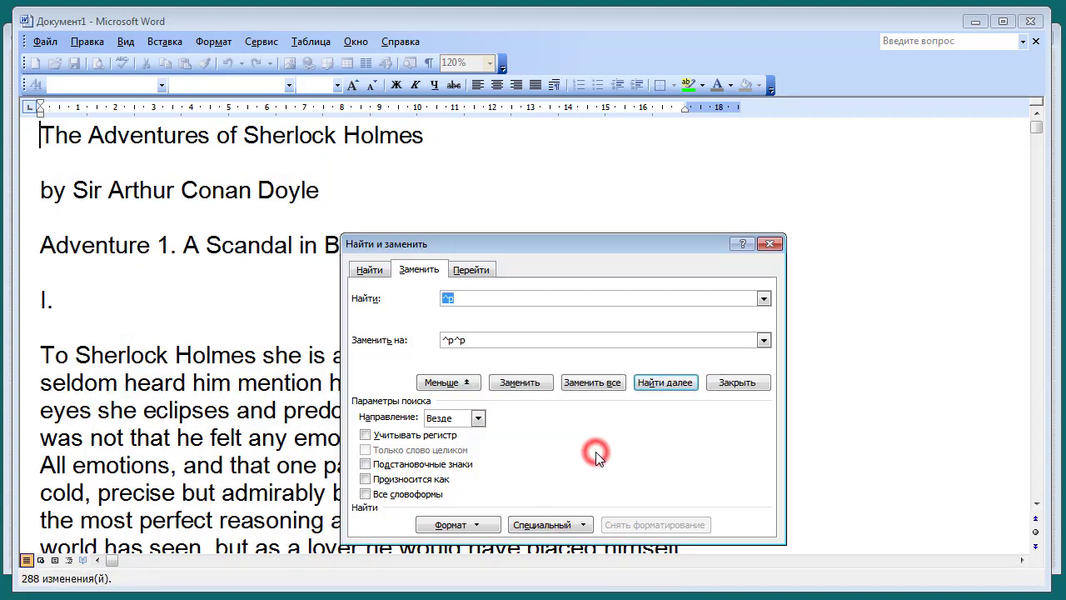
left_click(773, 246)
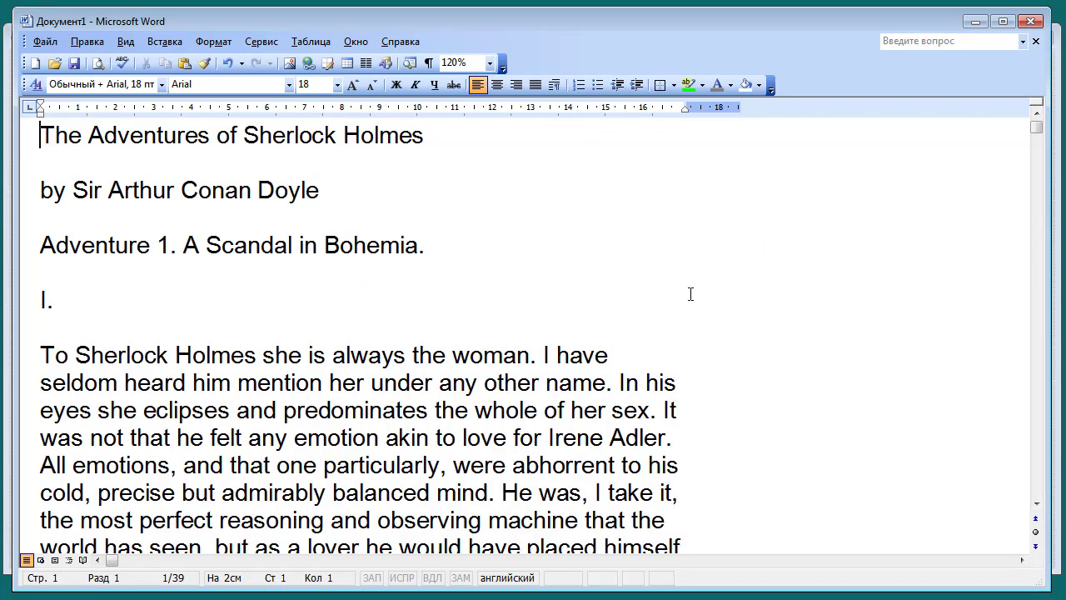
Replace every period with '. ^p^p' in Word, making 372 replacements.
left_click(99, 45)
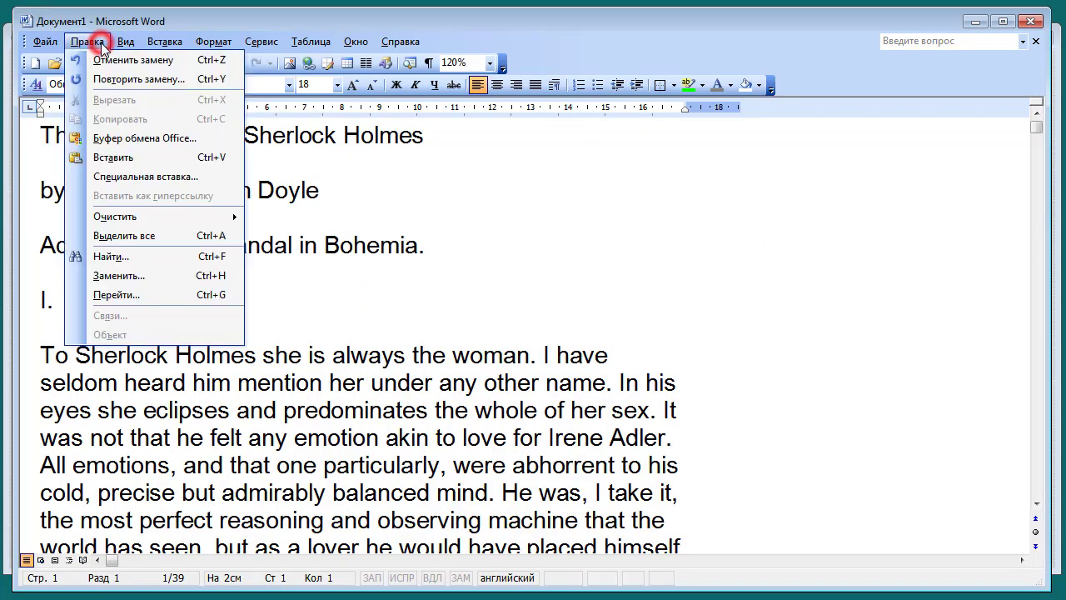
left_click(152, 283)
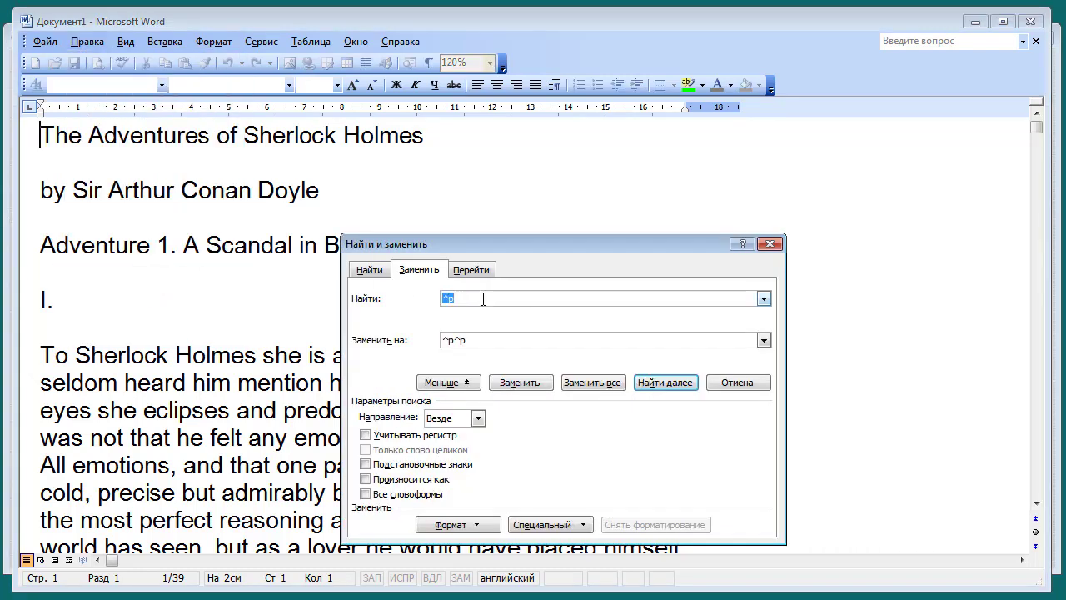
left_click(483, 298)
key("BackSpace")
key("BackSpace")
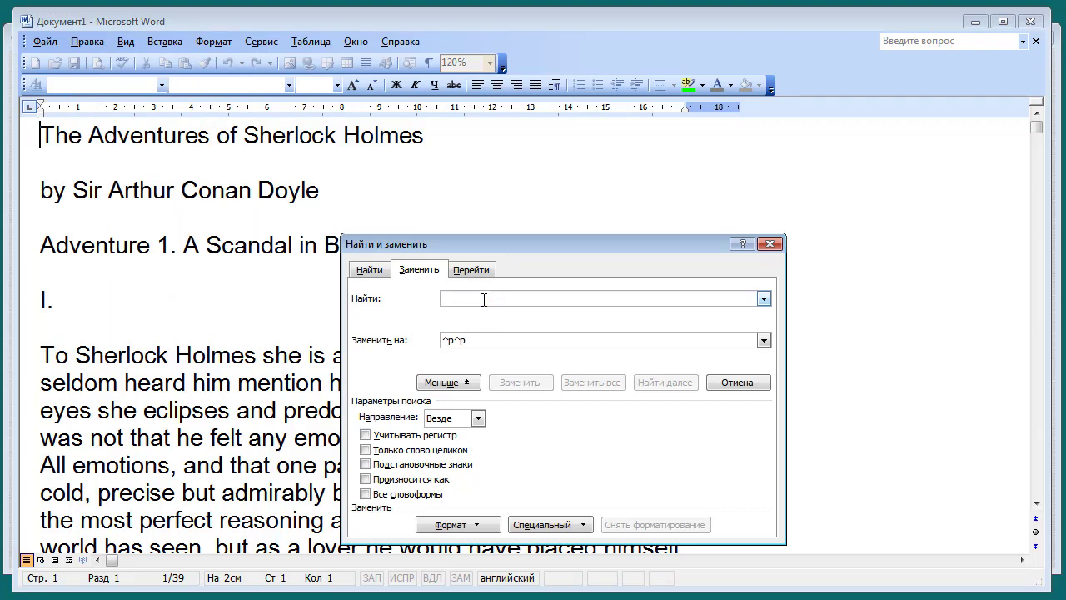
type(".")
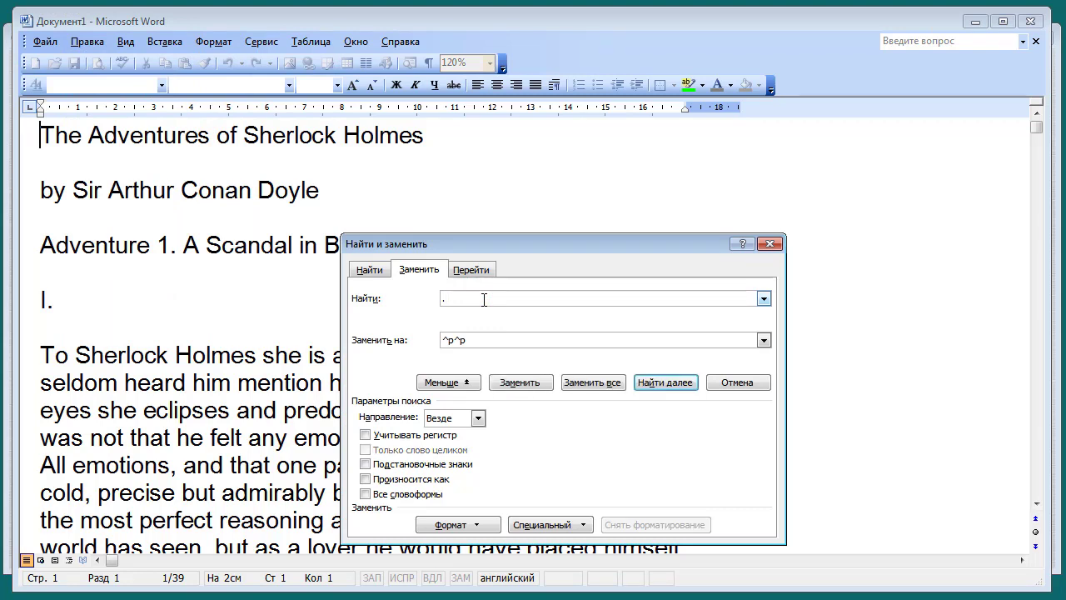
left_click(476, 338)
type(".")
left_click(591, 382)
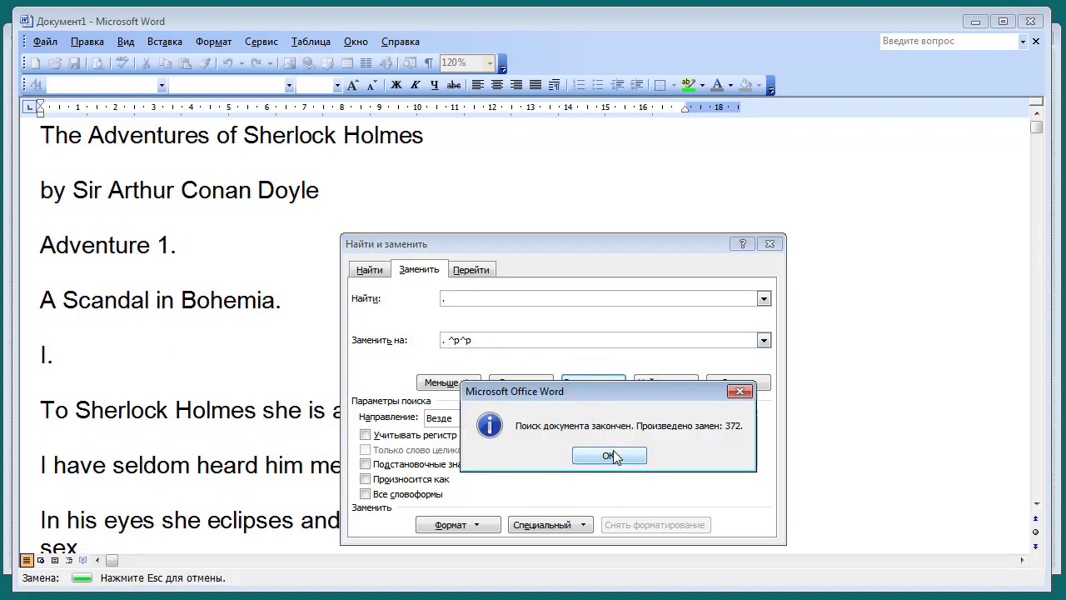
left_click(612, 456)
left_click(767, 244)
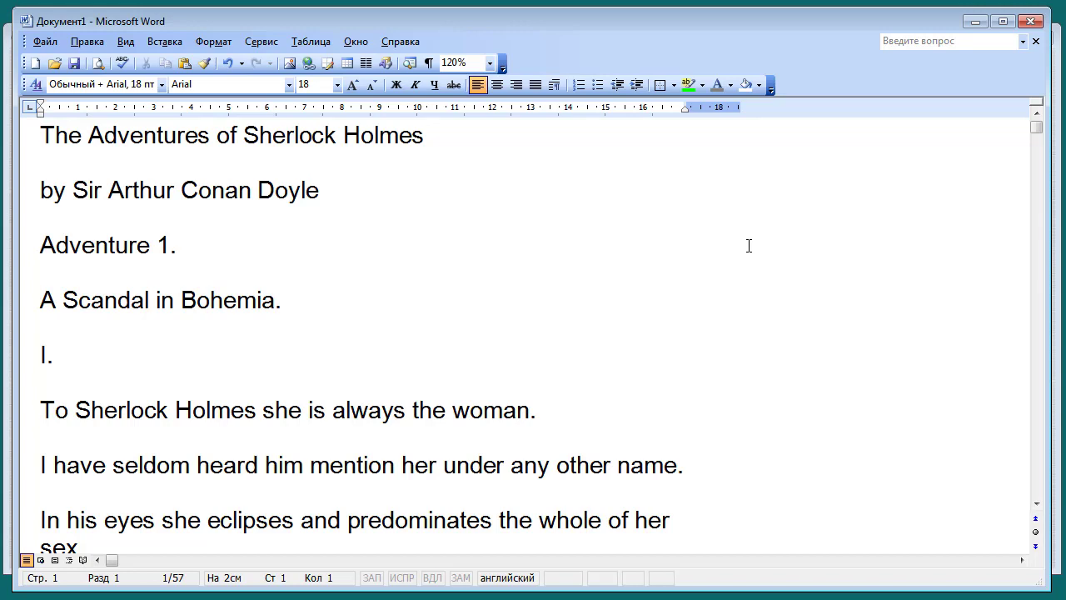
Select and copy the entire Word document text.
key("ctrl+a")
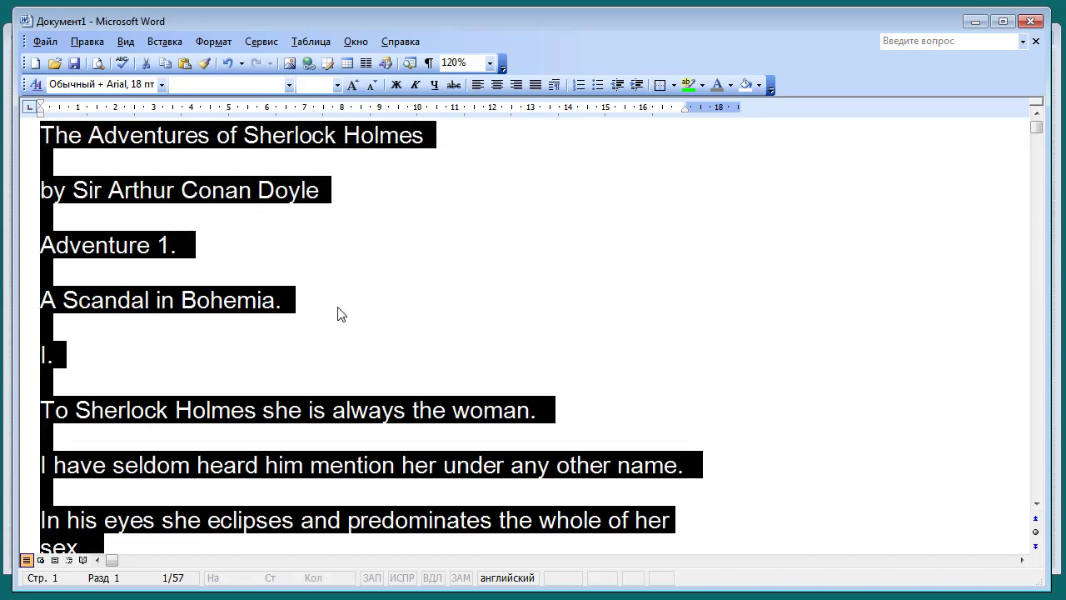
right_click(279, 305)
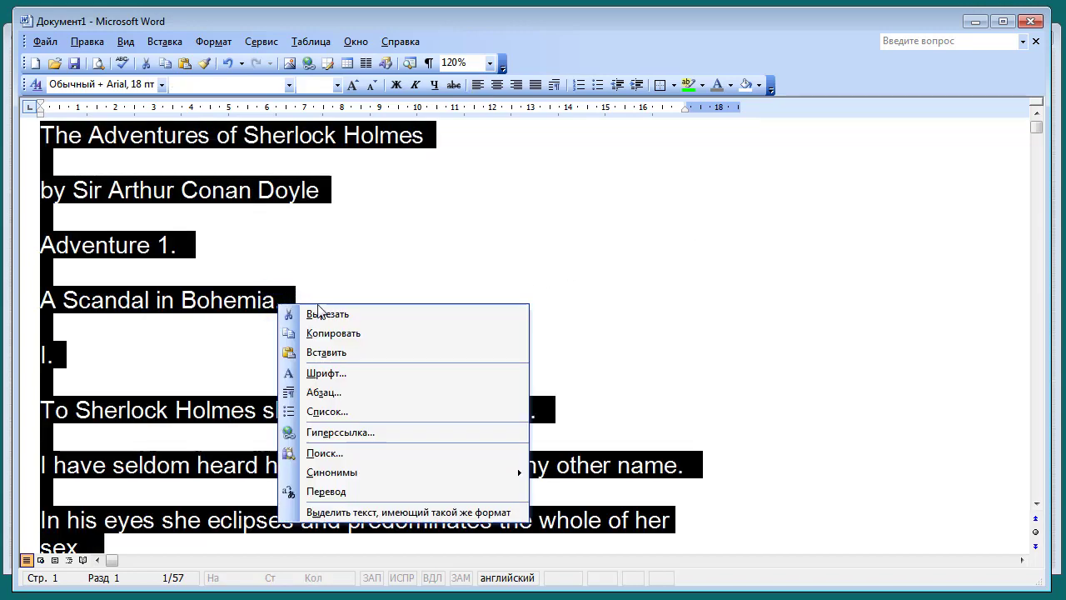
left_click(333, 334)
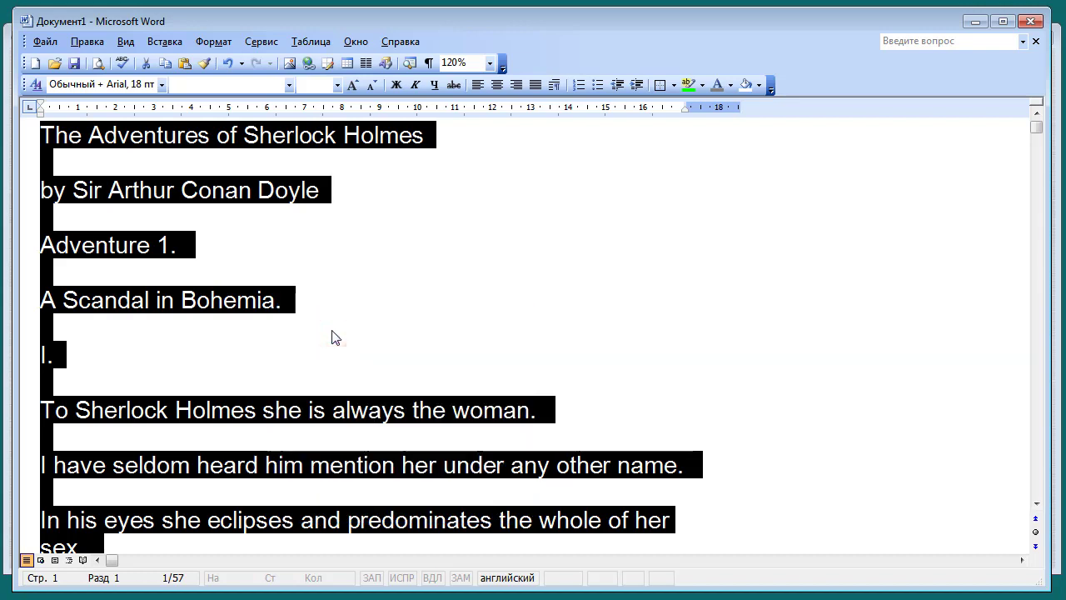
key("alt+Tab")
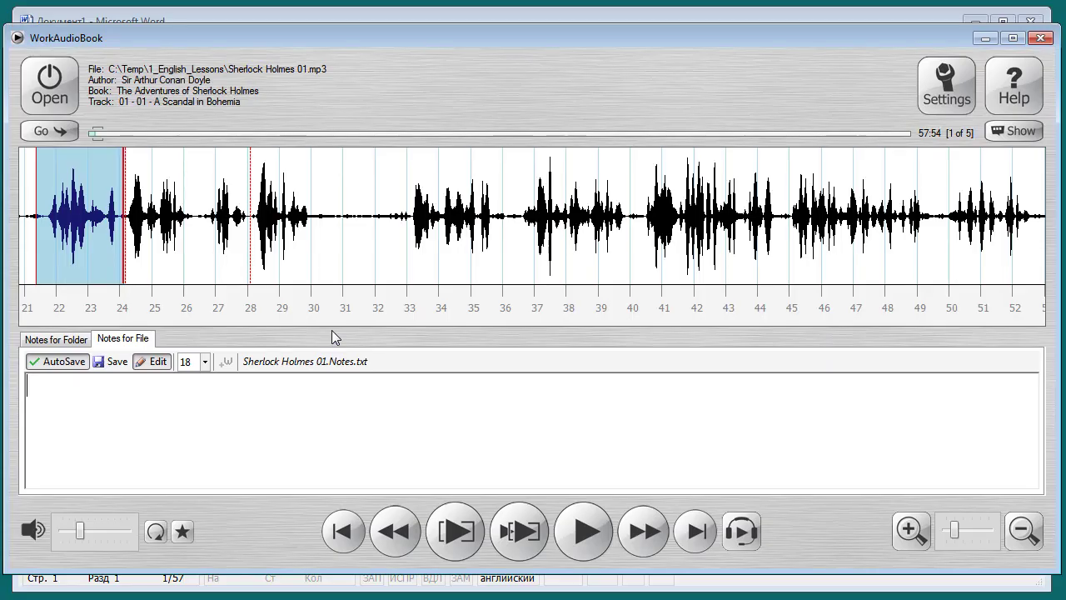
Paste the split chapter text into Sherlock Holmes 01's notes, add a blank line at the top, and save.
right_click(239, 418)
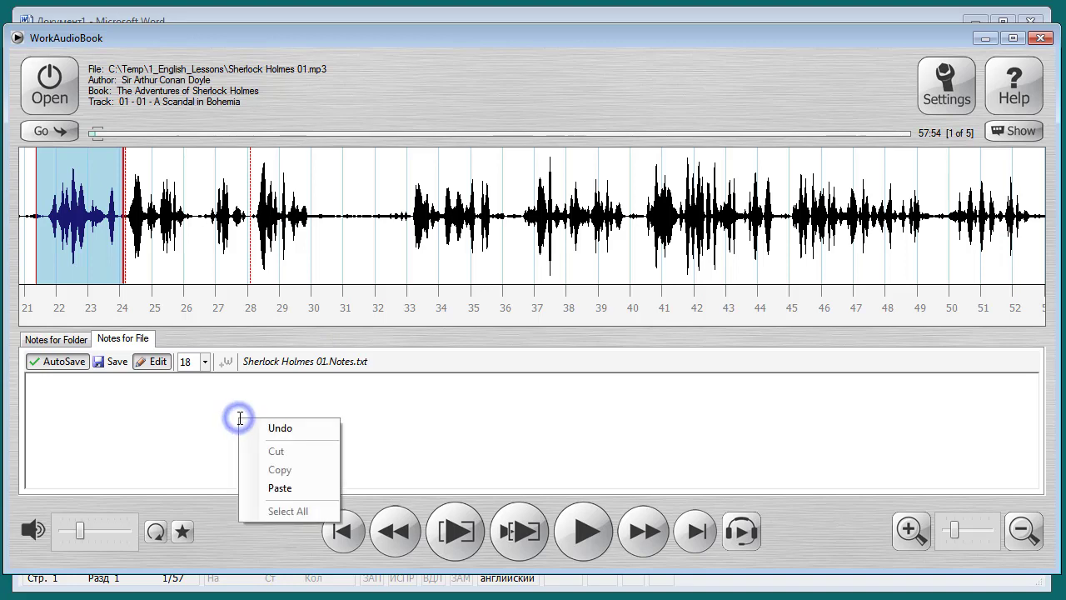
left_click(289, 487)
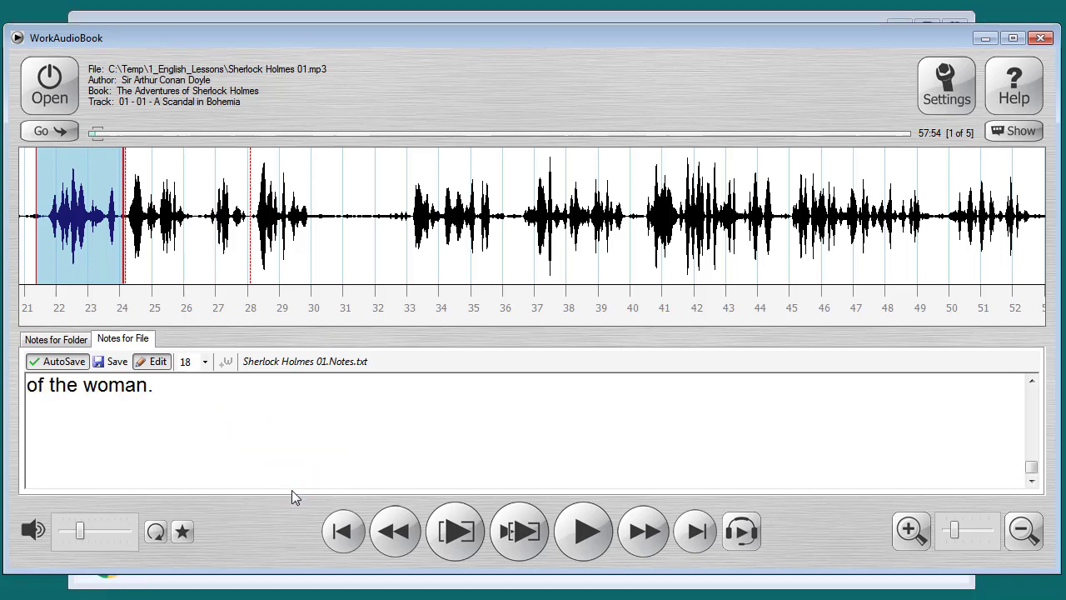
key("ctrl+Home")
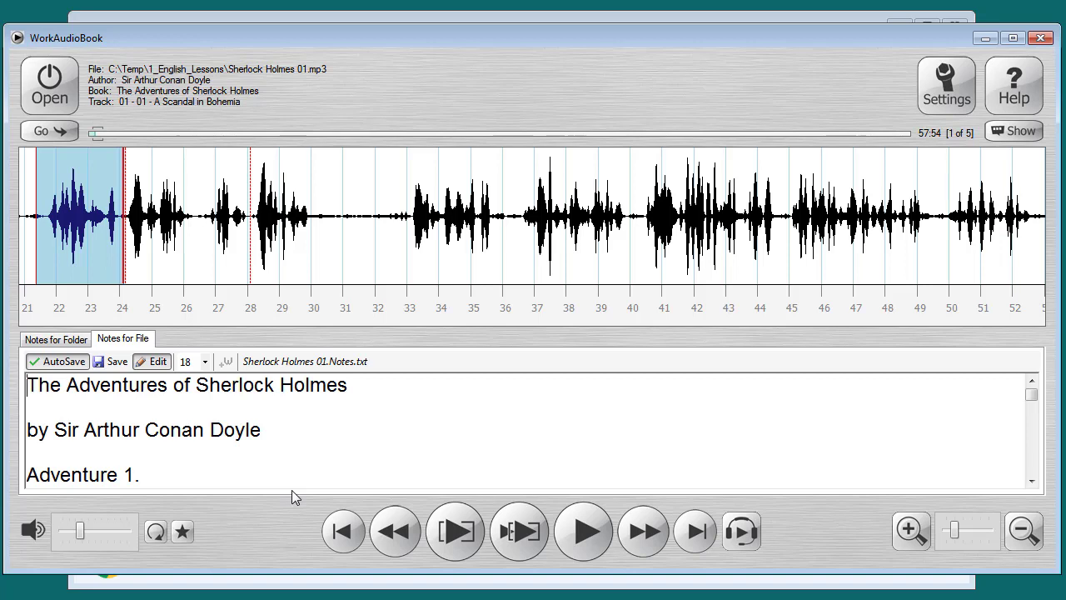
key("Return")
key("Return")
key("Return")
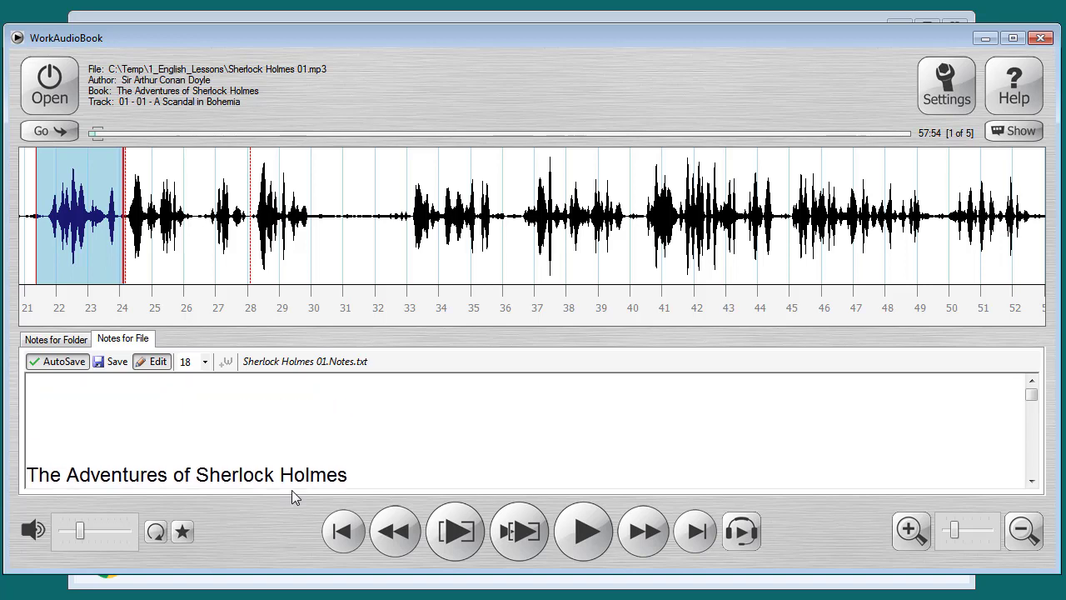
left_click(158, 361)
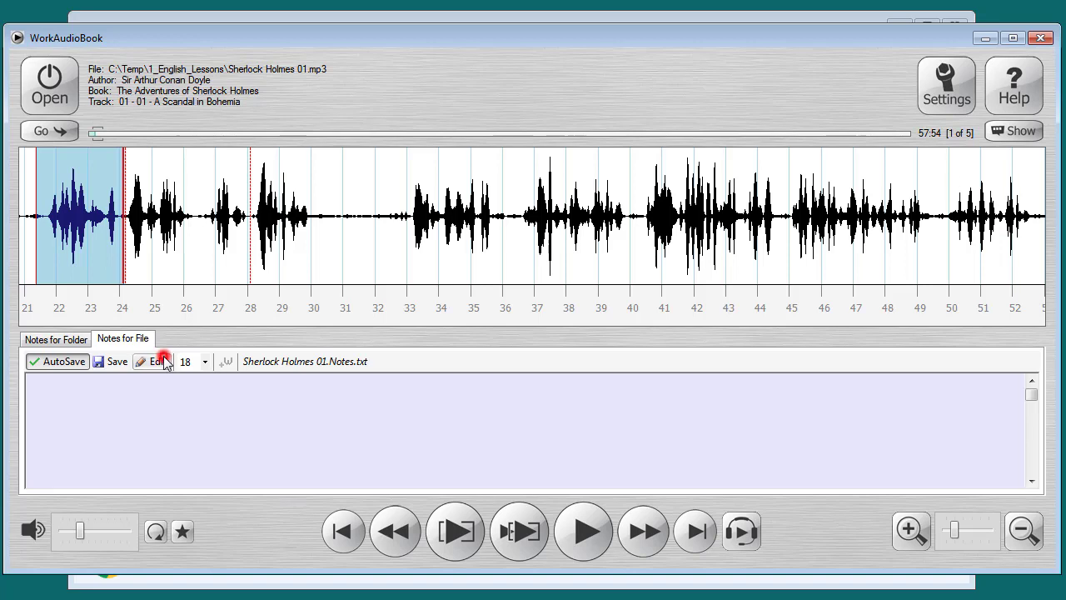
left_click(111, 365)
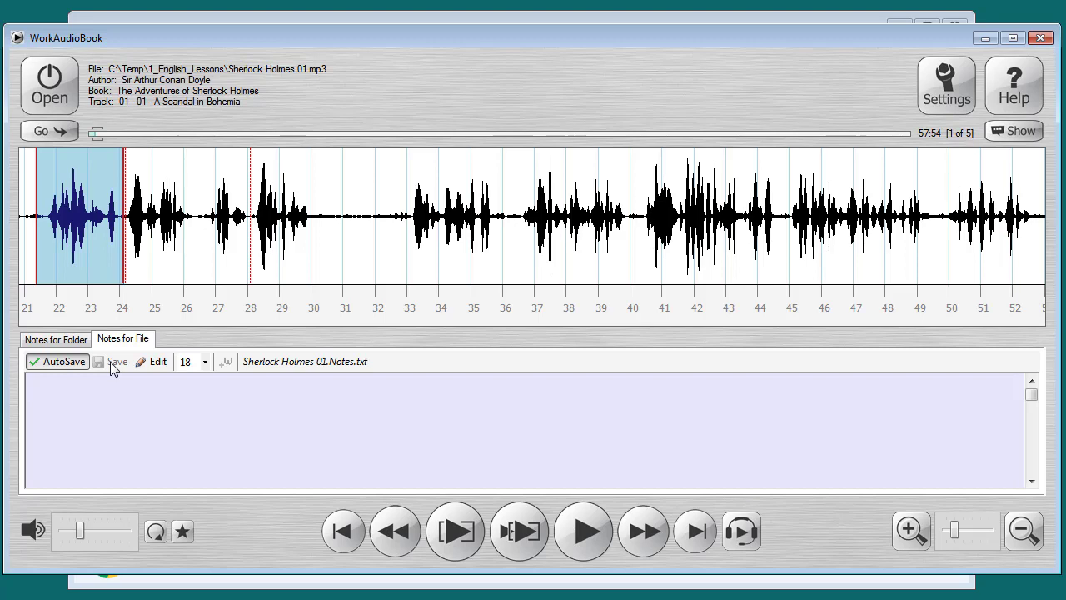
Play the opening phrases, from the book title through 'I have seldom heard him mention her under any other name.'.
key("ctrl+Right")
key("ctrl+Right")
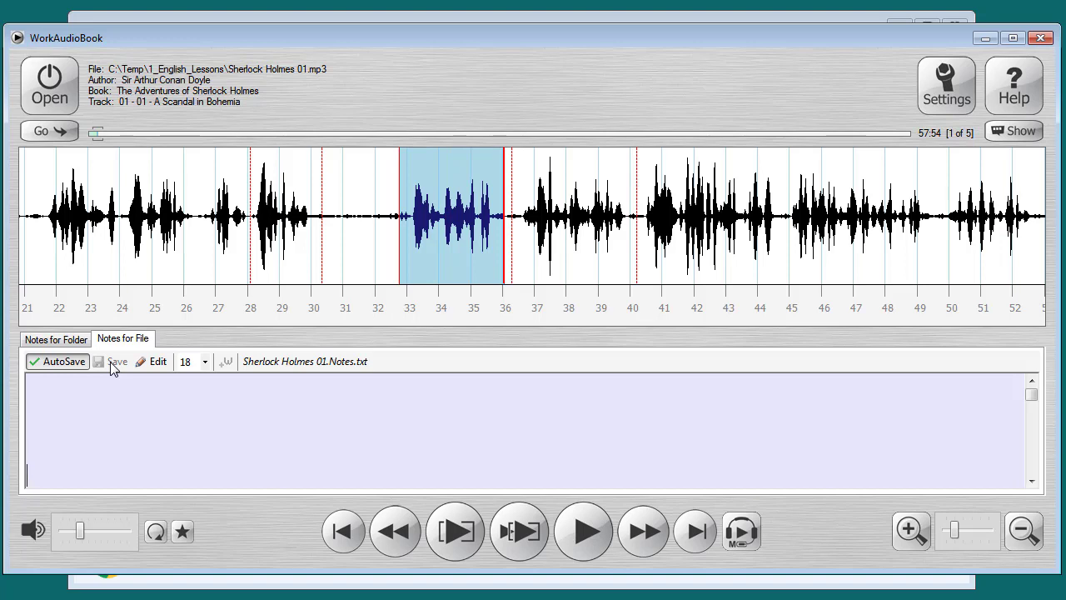
type("The Adventures of Sherlock Holmes  by Sir Arthur Conan Doyle  Adventure 1.  A Scandal in Bohemia.  I.  To Sherlock Holmes she is always the woman.")
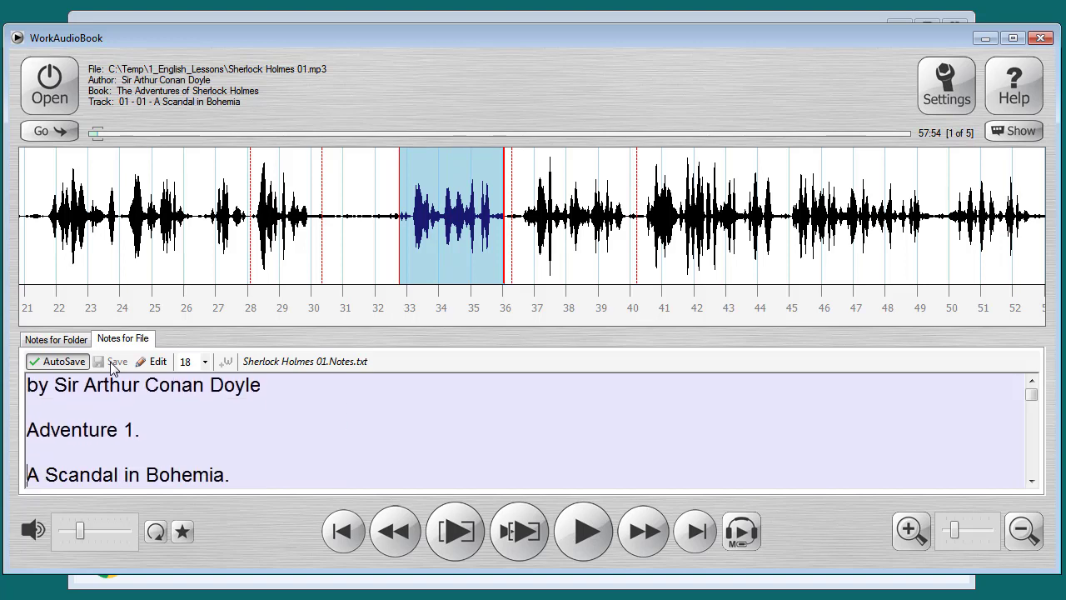
key("ctrl+Right")
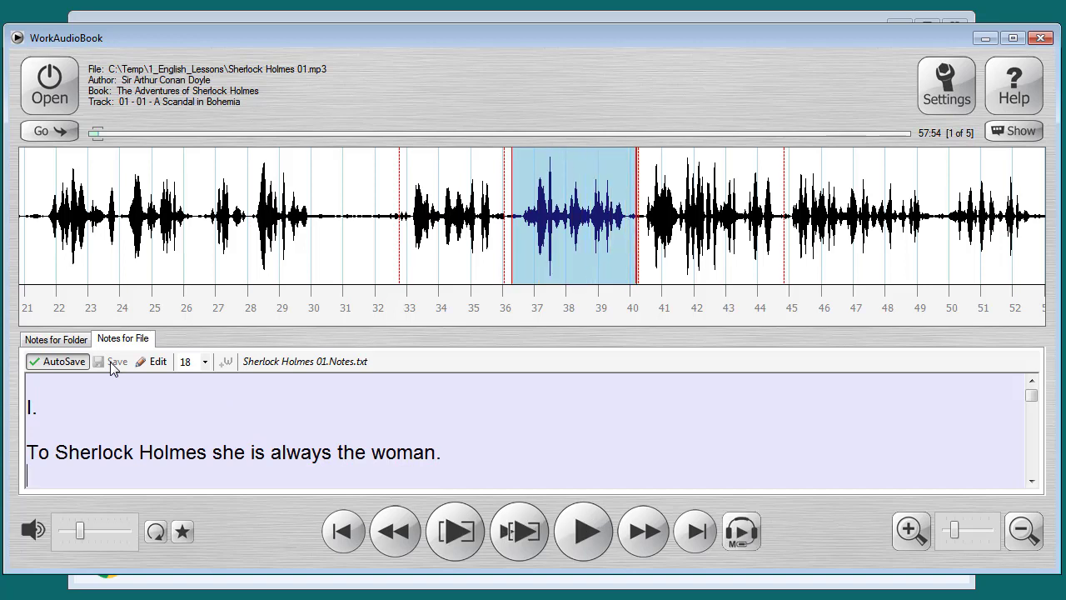
type("I have seldom heard him mention her under any other name.")
key("ctrl+Right")
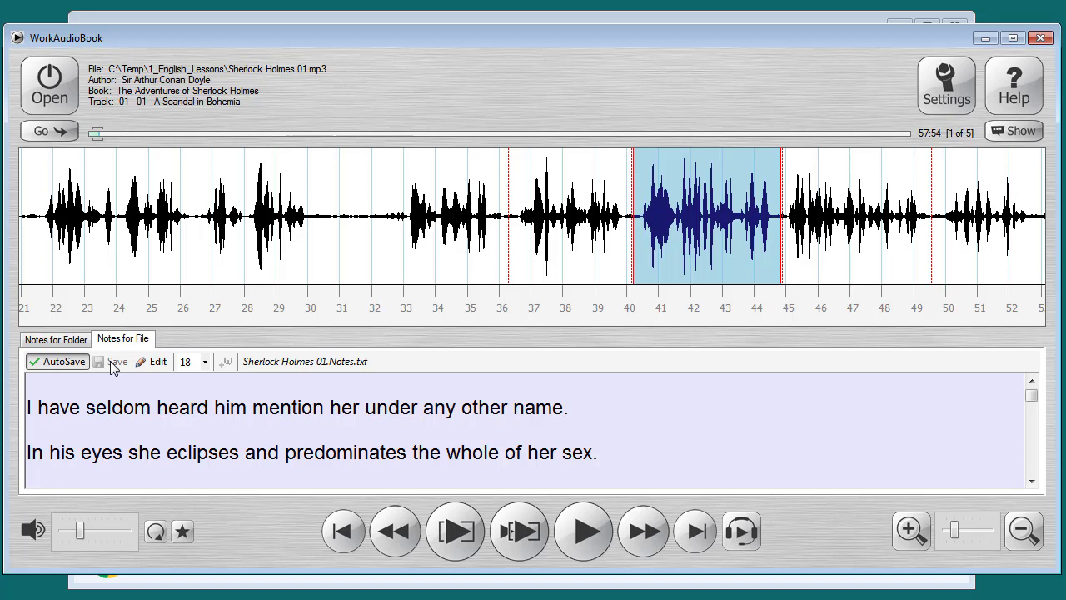
Load Sherlock Holmes 02.mp3 and bring up the 1_English_Lessons folder window.
left_click(49, 134)
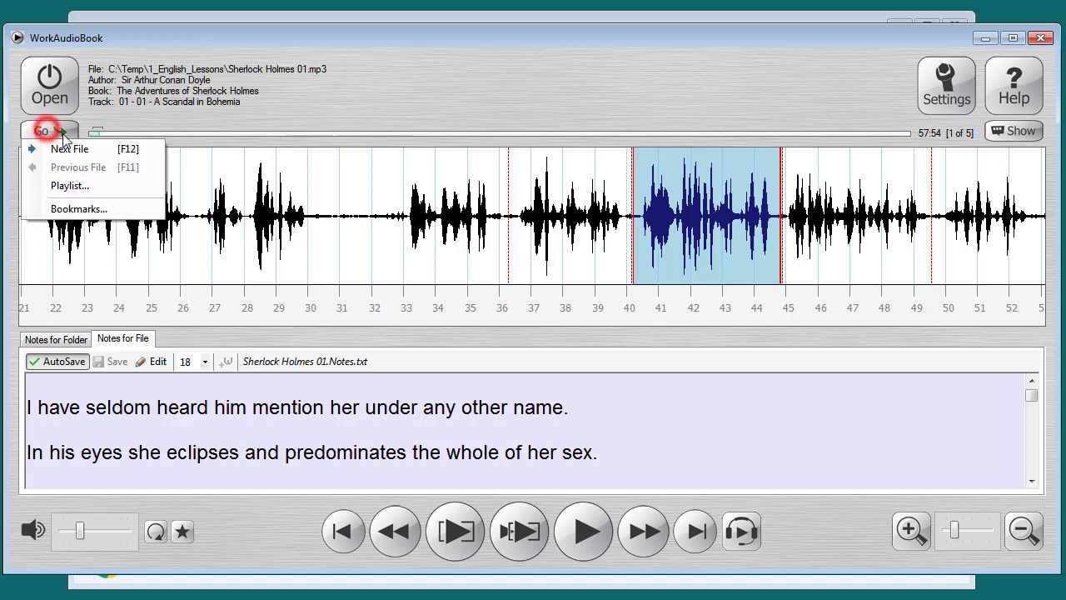
left_click(113, 155)
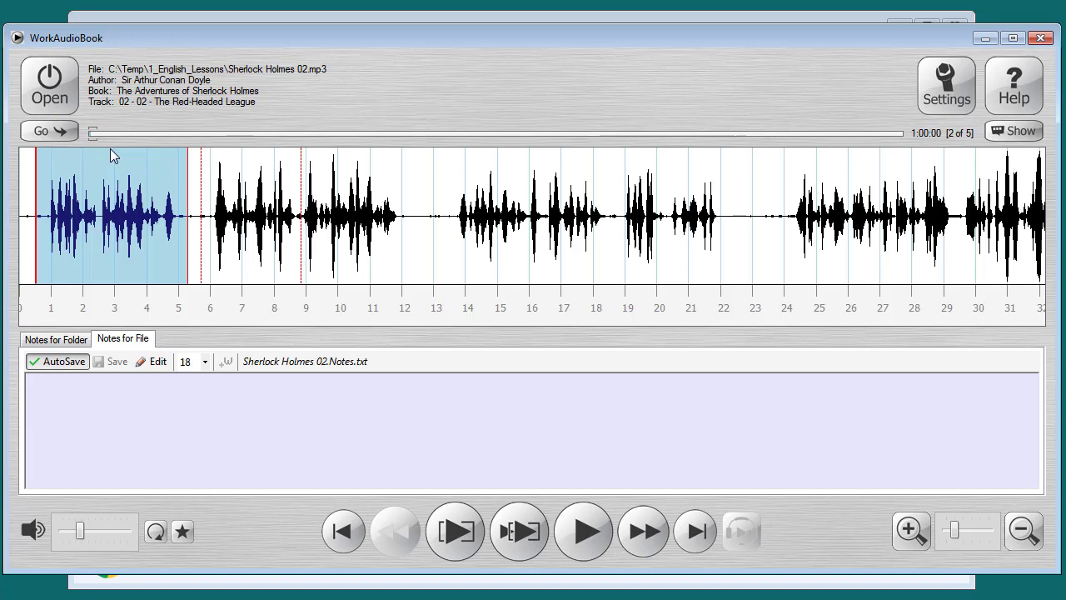
key("alt+Tab")
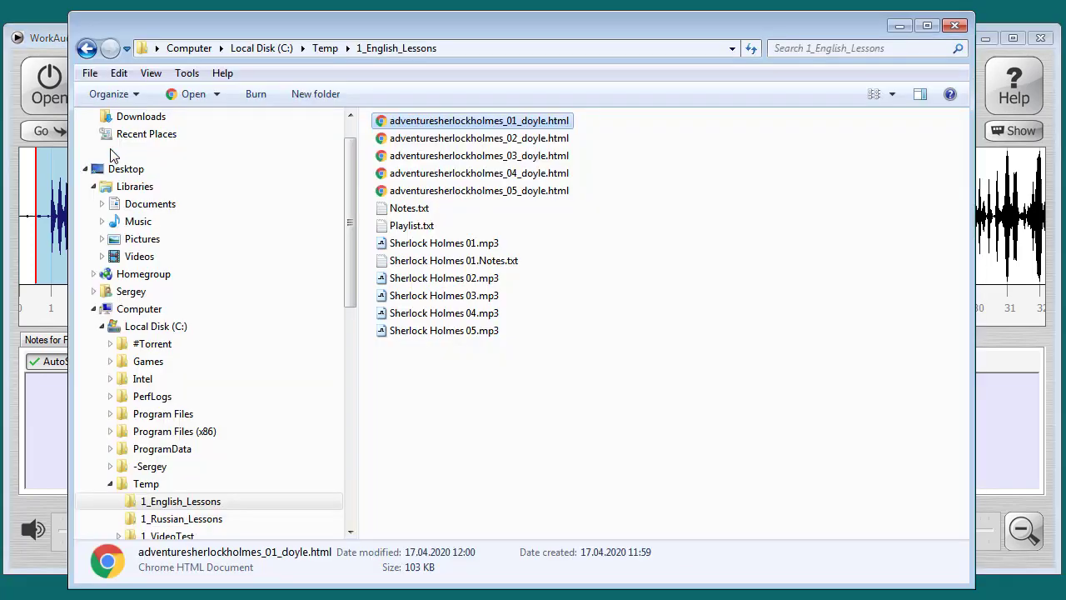
Open adventuresherlockholmes_02_doyle.html in Chrome and copy the whole Red-Headed League page text.
double_click(429, 137)
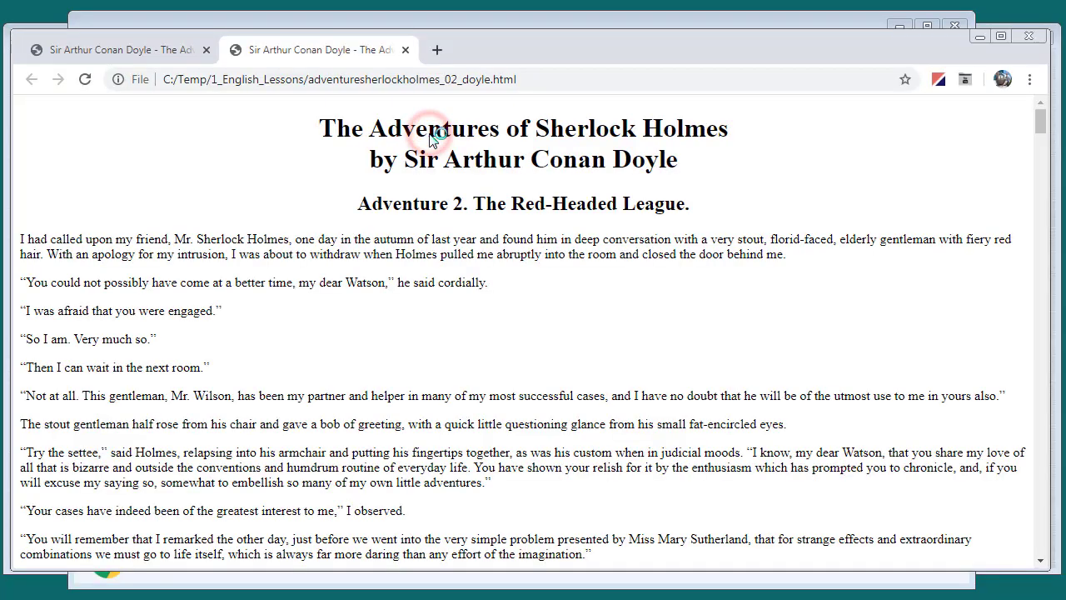
left_click(429, 131)
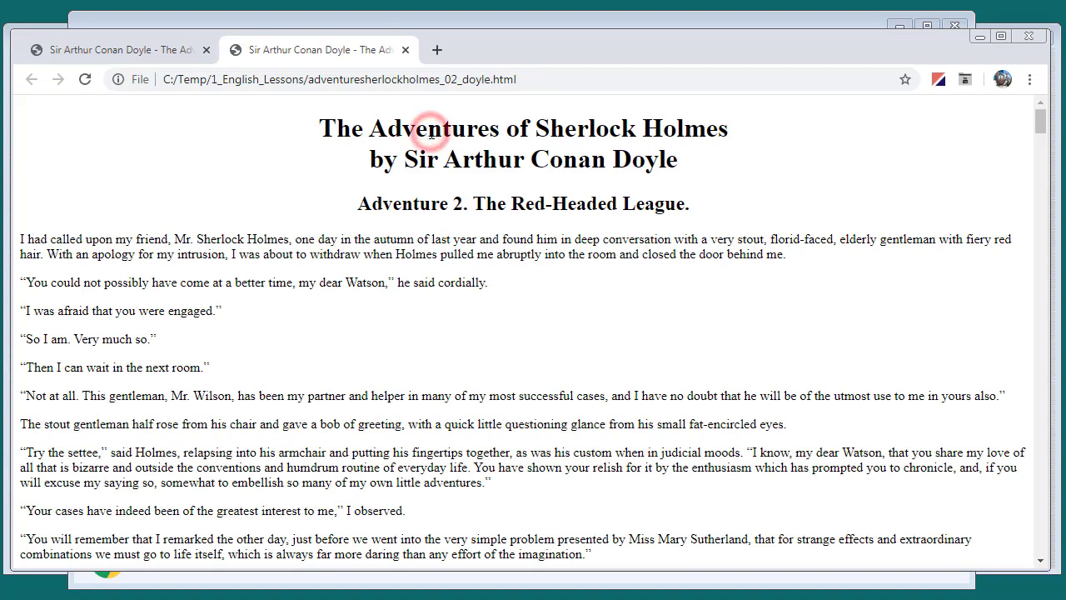
key("ctrl+a")
right_click(431, 132)
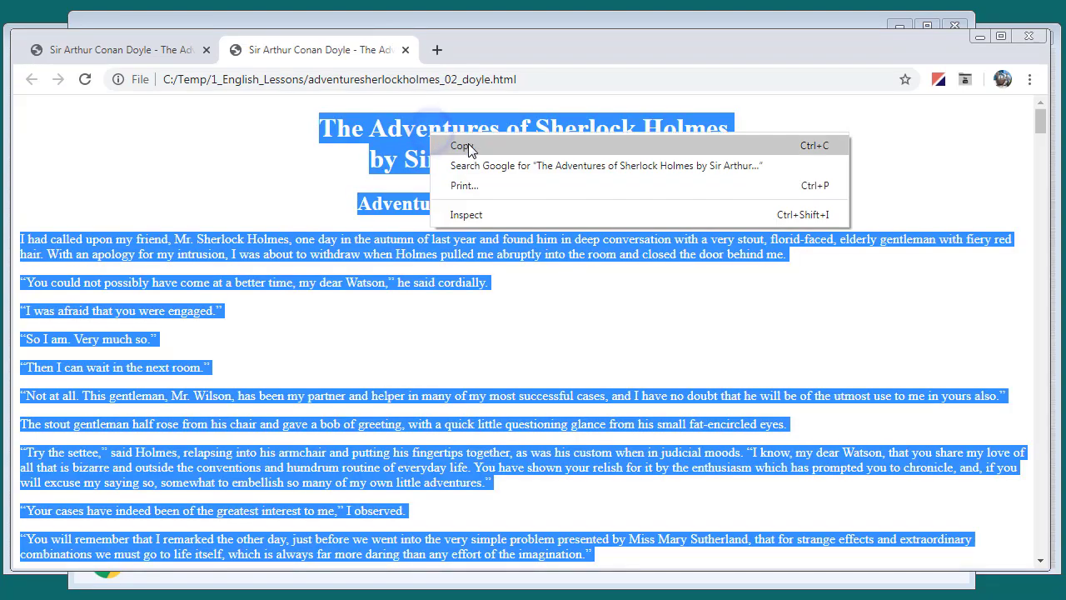
left_click(468, 146)
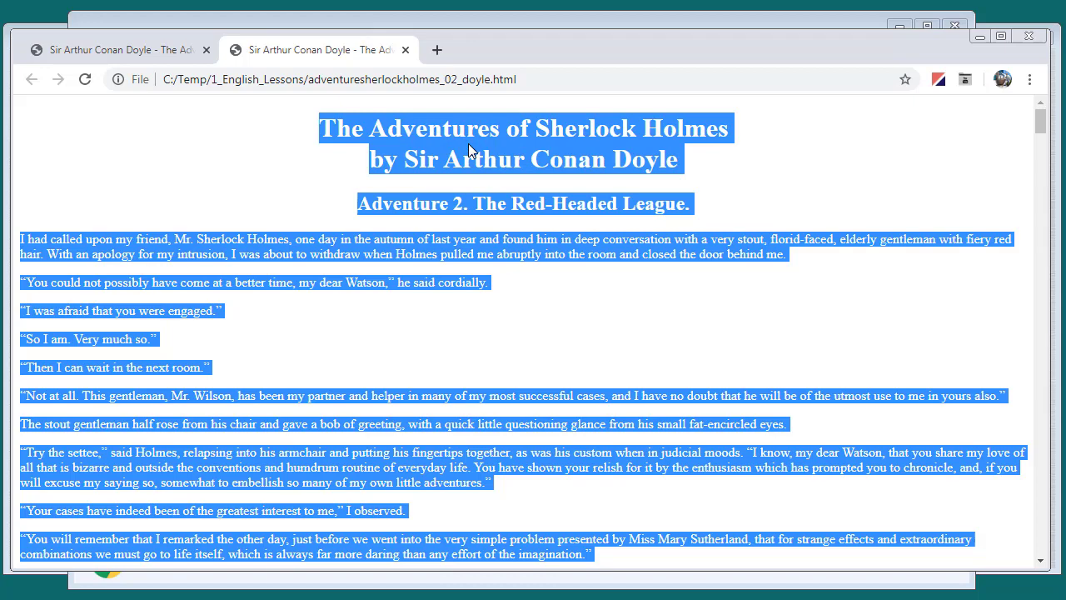
Paste the Red-Headed League text into Sherlock Holmes 02's notes, save, and load Sherlock Holmes 03.mp3.
key("alt+Tab")
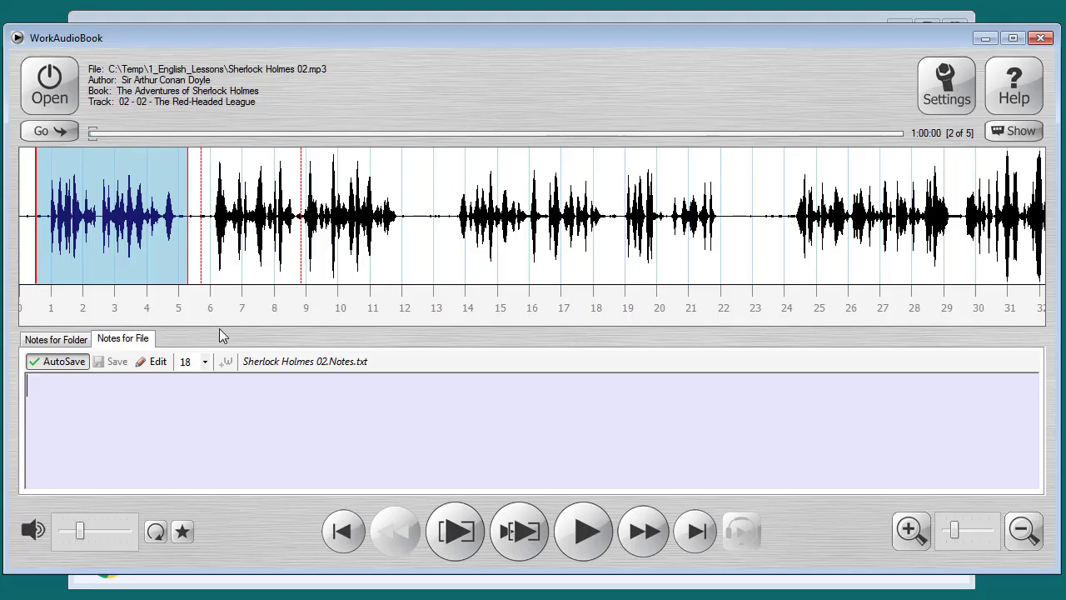
left_click(162, 360)
right_click(164, 398)
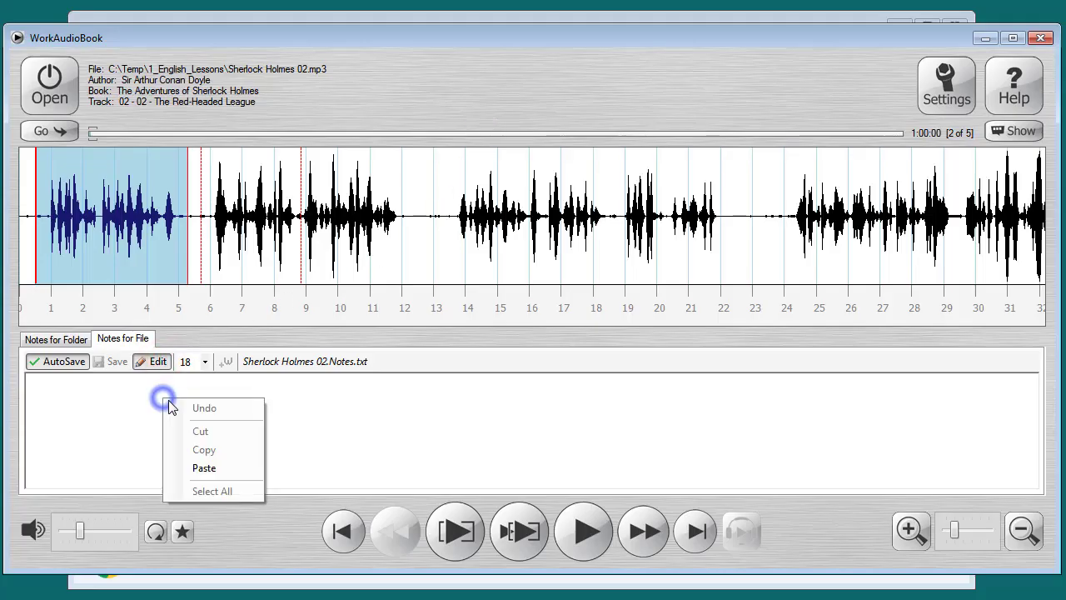
left_click(224, 468)
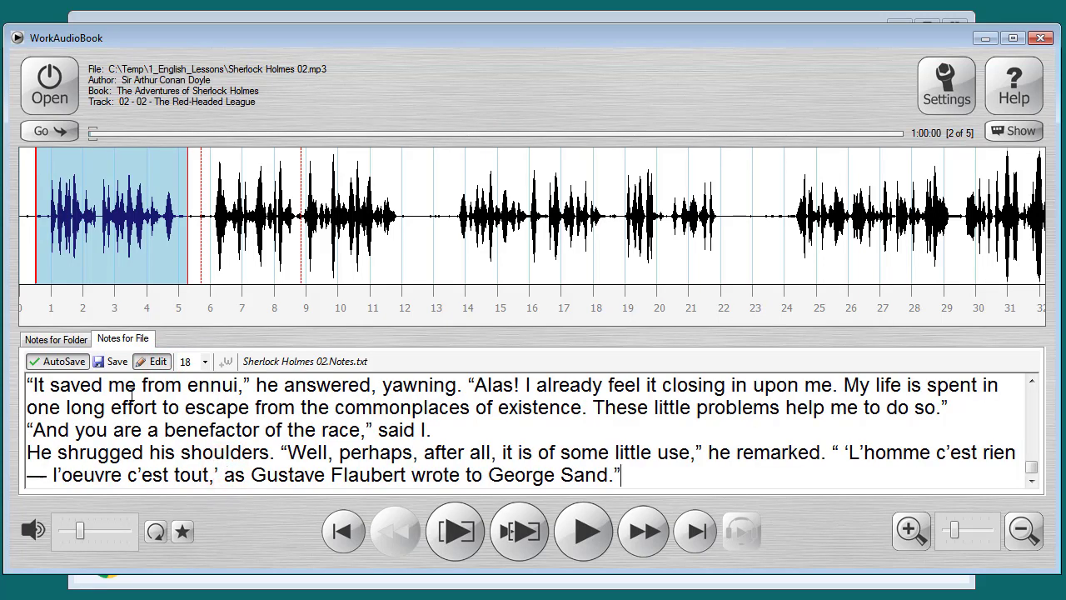
left_click(117, 363)
left_click(42, 131)
left_click(57, 150)
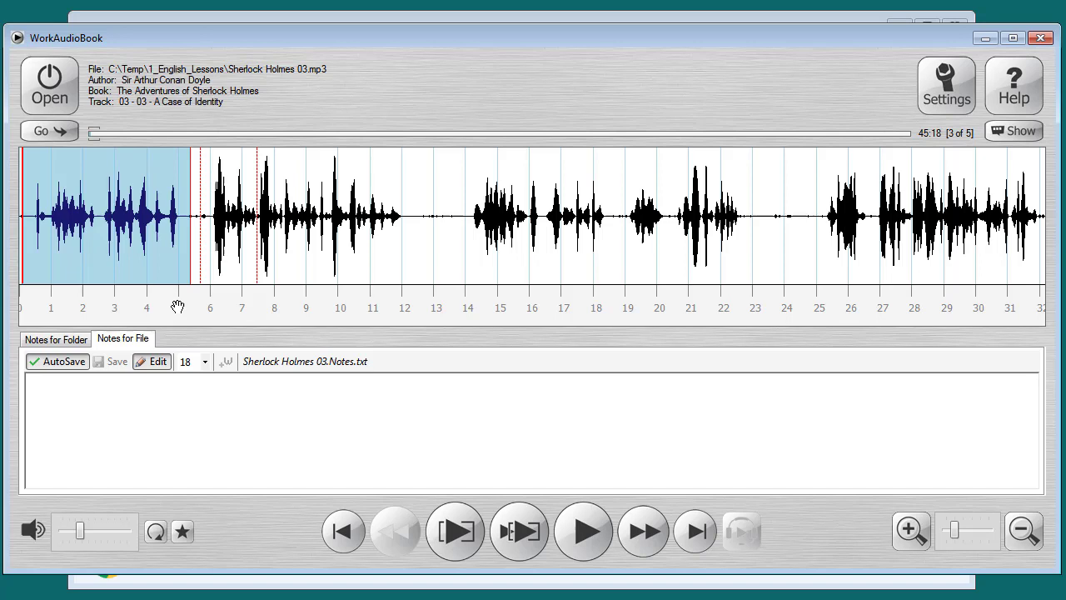
Confirm Sherlock Holmes 02.Notes.txt (49,3 KB) exists, then select the nine files from Notes.txt to Sherlock Holmes 05.mp3.
key("alt+Tab")
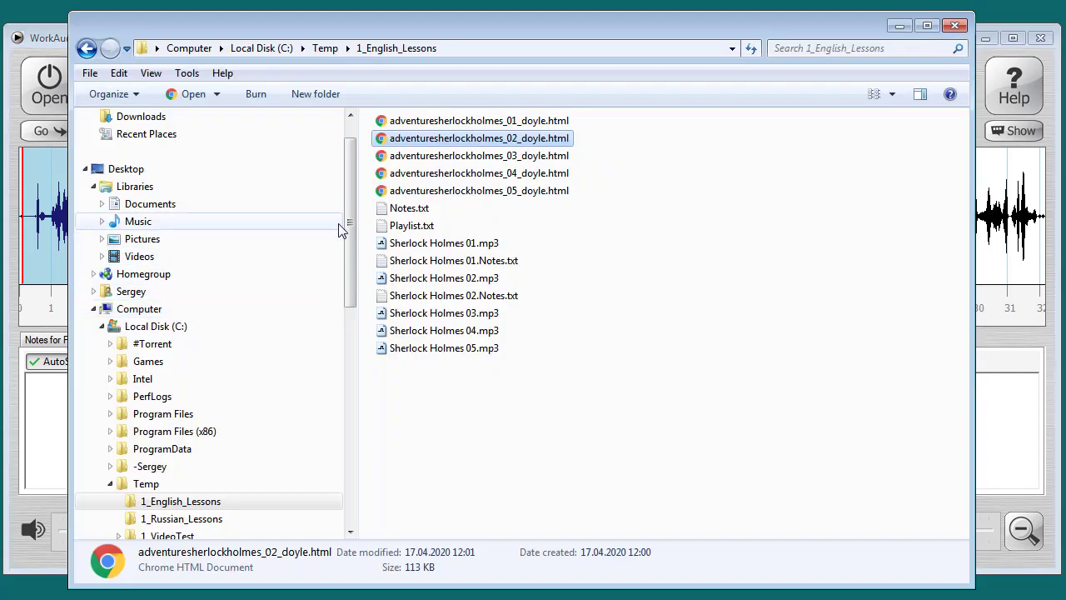
left_click(428, 211)
left_click(500, 264)
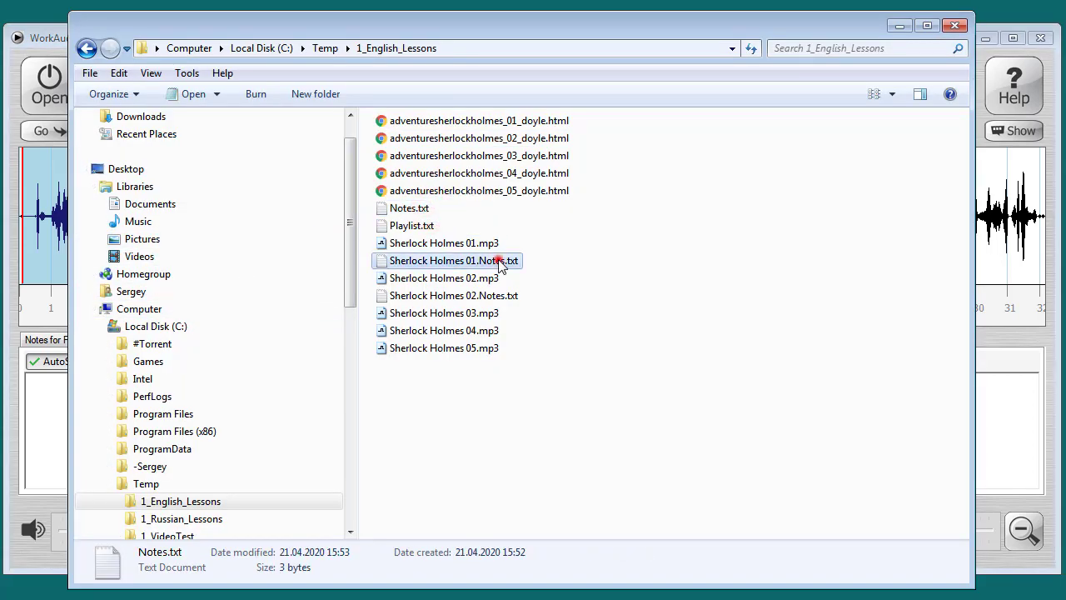
left_click(506, 298)
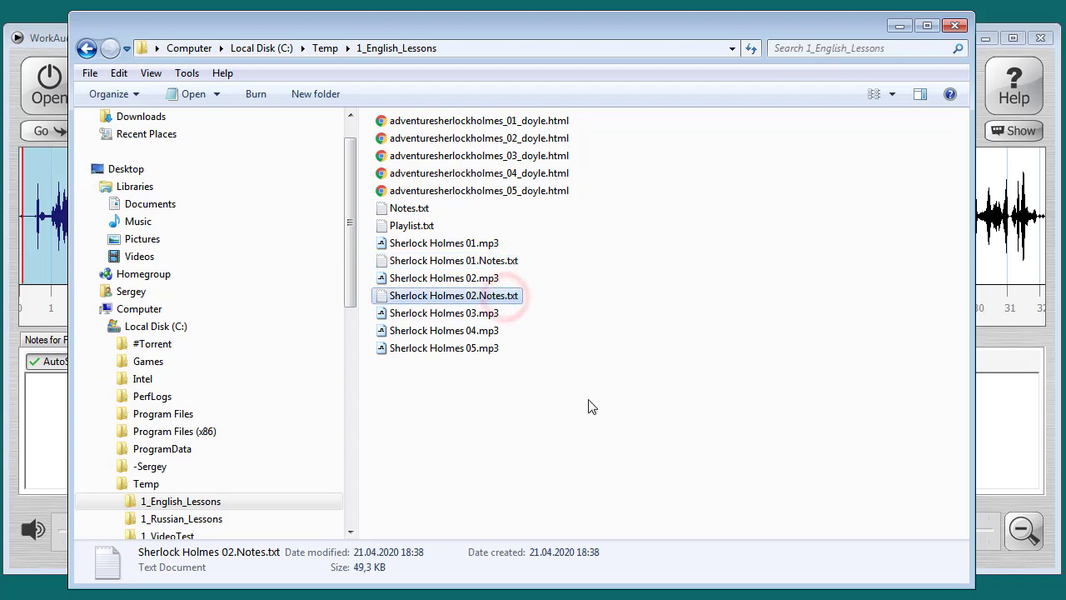
mouse_move(589, 400)
left_mouse_down()
mouse_move(457, 309)
mouse_move(398, 211)
left_mouse_up()
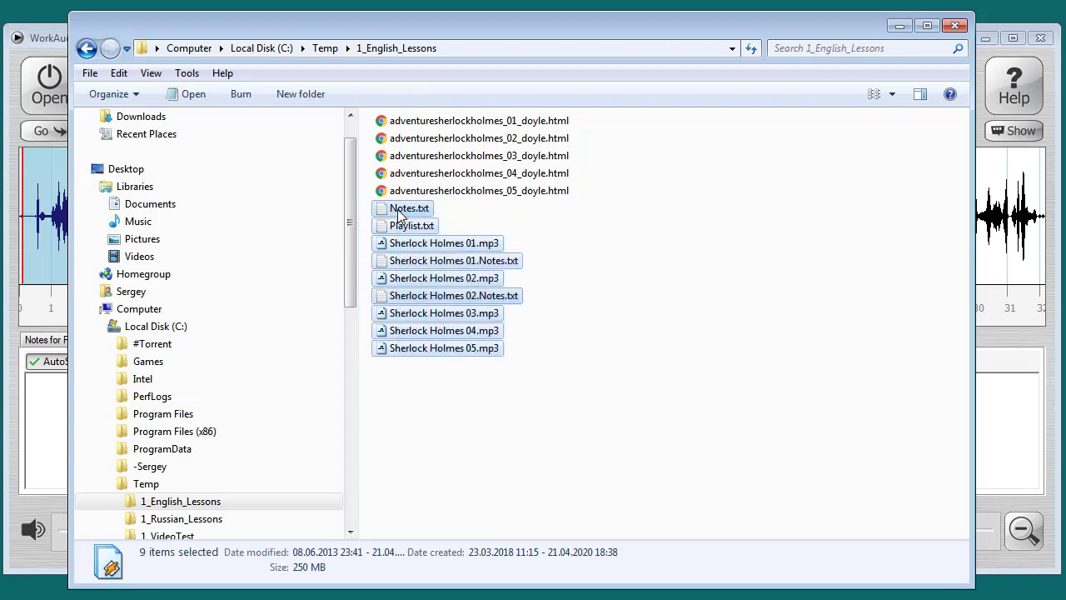